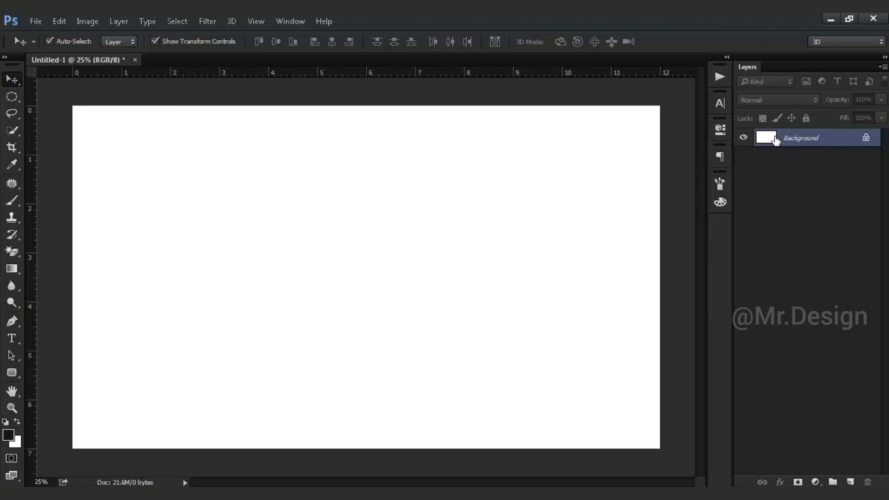
Step: Add a reversed, radial Gradient Fill layer
{"action": "left_click", "coordinate": [816, 482]}
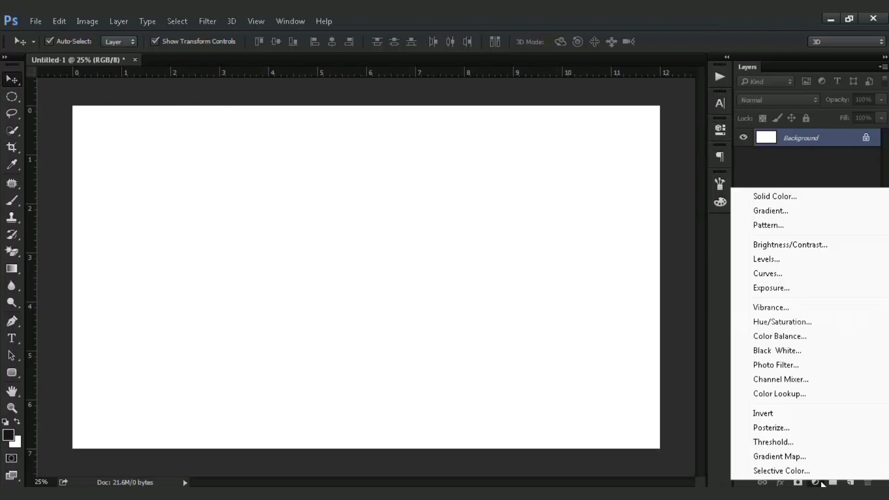
{"action": "left_click", "coordinate": [789, 213]}
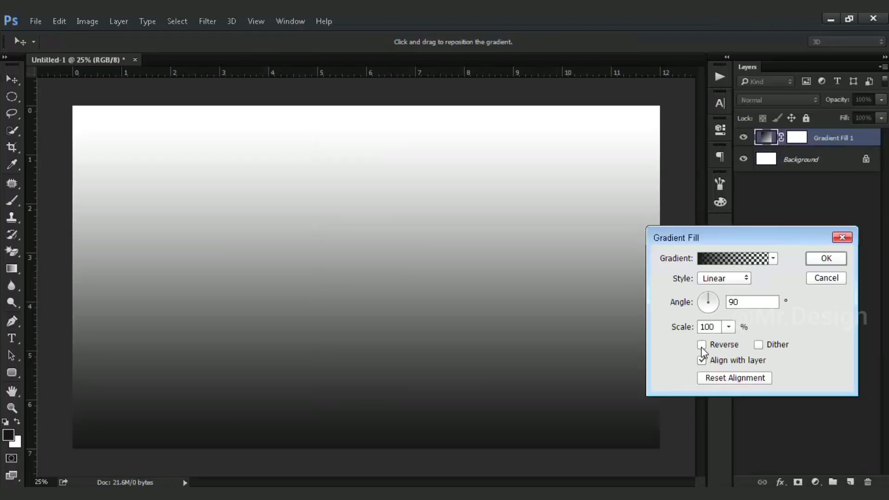
{"action": "left_click", "coordinate": [702, 345]}
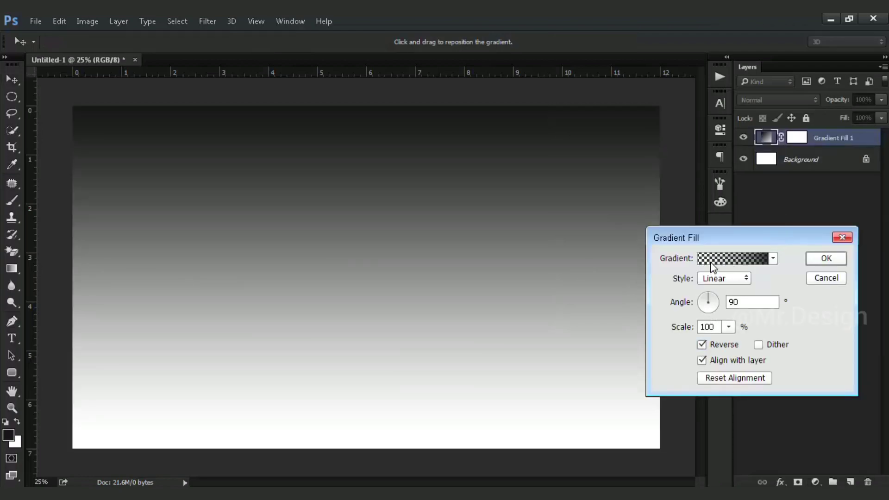
{"action": "left_click", "coordinate": [710, 279]}
{"action": "left_click", "coordinate": [712, 301]}
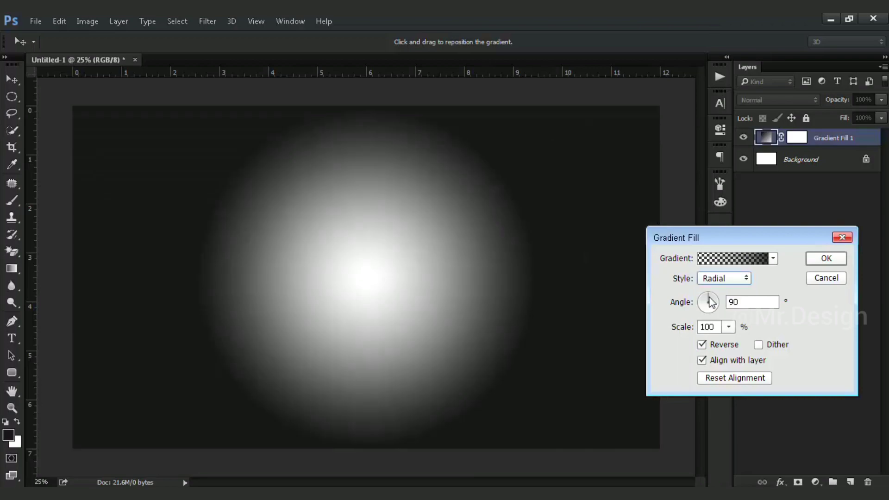
Step: Set the gradient stops to light grey on the left and white on the right
{"action": "left_click", "coordinate": [713, 260]}
{"action": "left_click", "coordinate": [575, 355]}
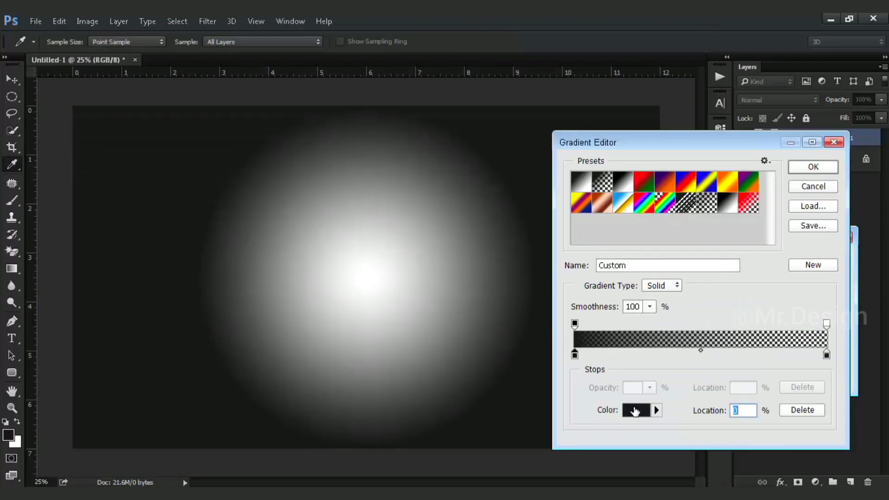
{"action": "left_click", "coordinate": [636, 410]}
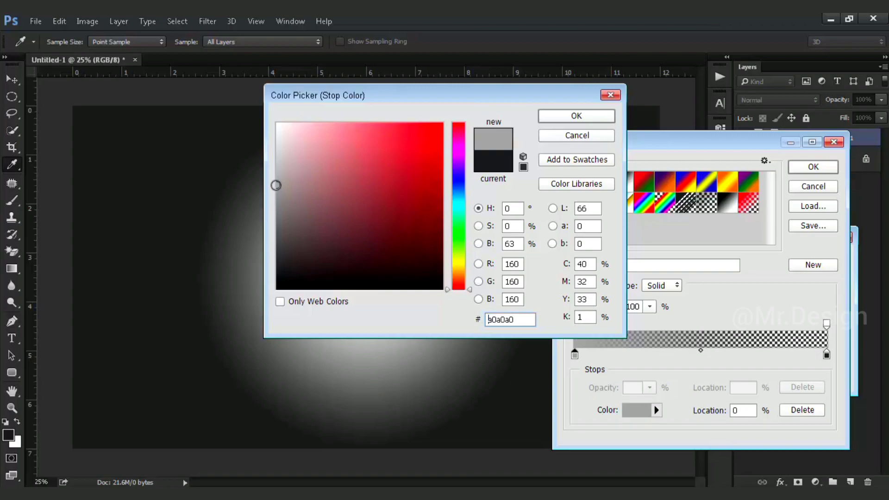
{"action": "left_click_drag", "start_coordinate": [282, 200], "coordinate": [278, 175]}
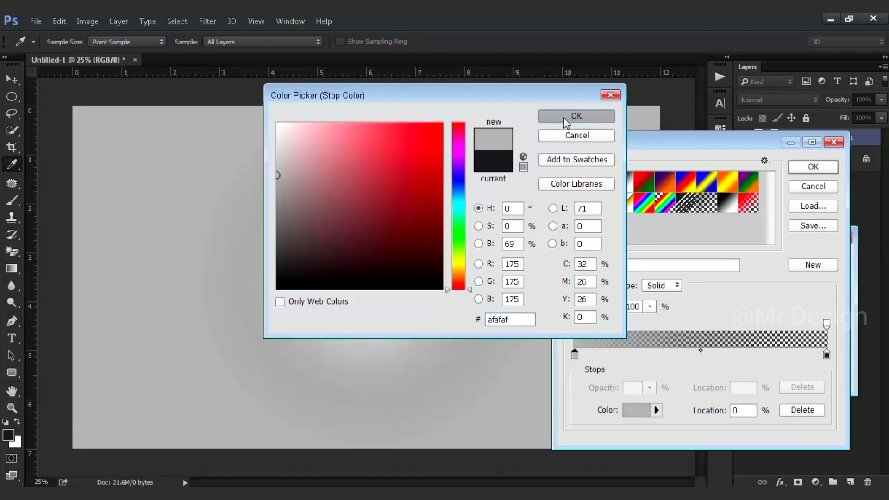
{"action": "left_click", "coordinate": [577, 115]}
{"action": "left_click", "coordinate": [826, 357]}
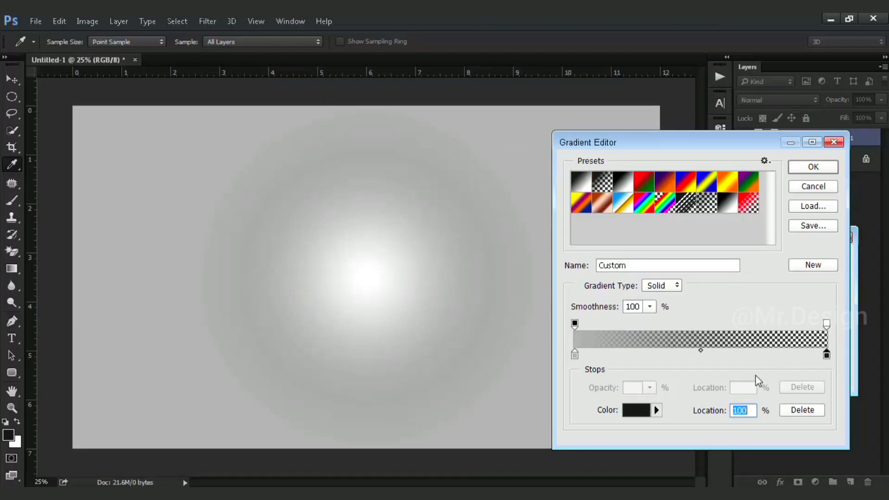
{"action": "left_click", "coordinate": [636, 410]}
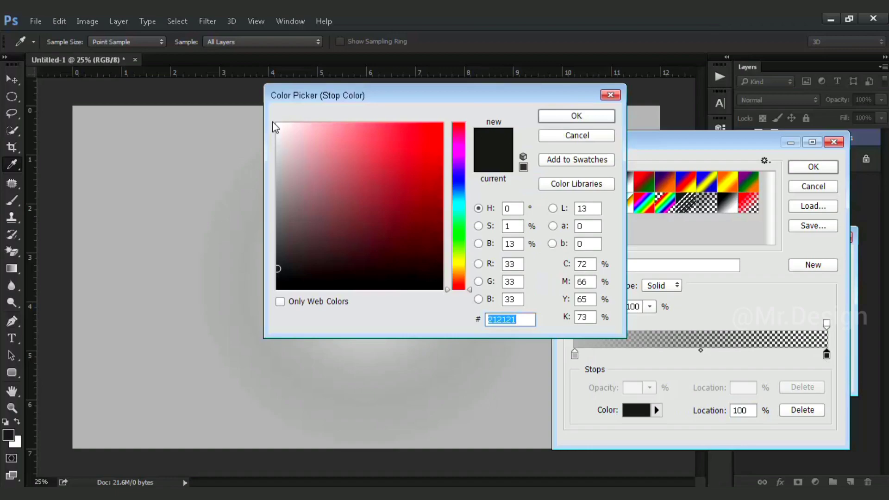
{"action": "left_click_drag", "start_coordinate": [276, 127], "coordinate": [277, 121]}
{"action": "left_click", "coordinate": [595, 121]}
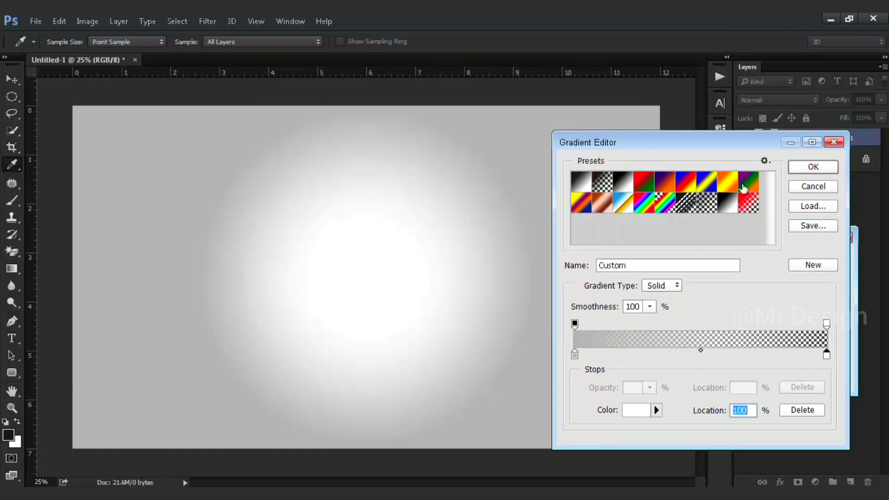
{"action": "left_click", "coordinate": [823, 172]}
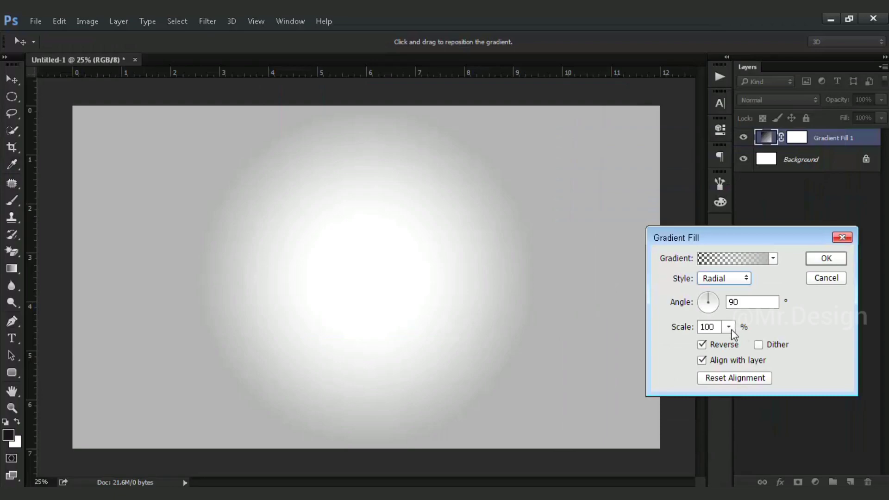
Step: Scale the radial gradient to about 149% and apply the fill
{"action": "left_click", "coordinate": [729, 327]}
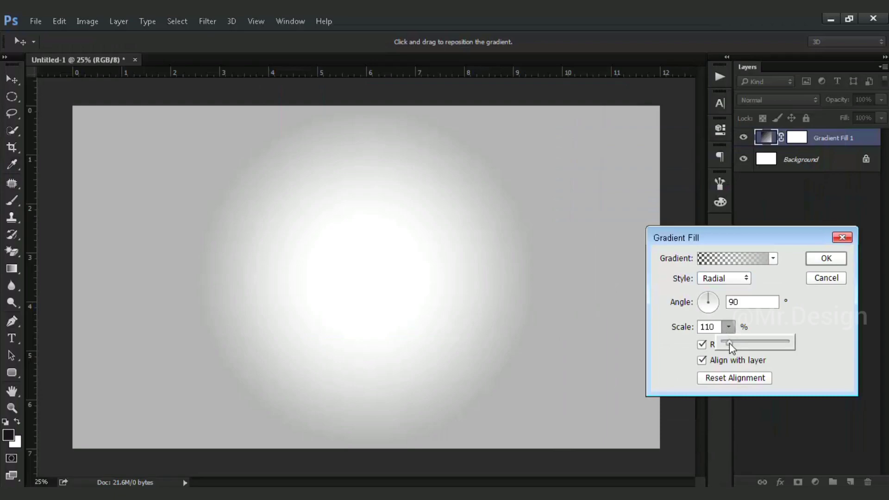
{"action": "left_click_drag", "start_coordinate": [730, 345], "coordinate": [732, 346]}
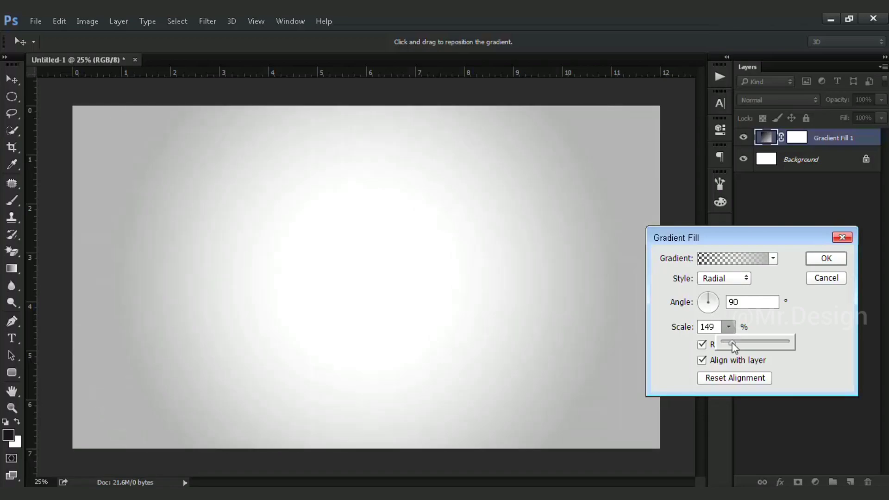
{"action": "left_click", "coordinate": [819, 260]}
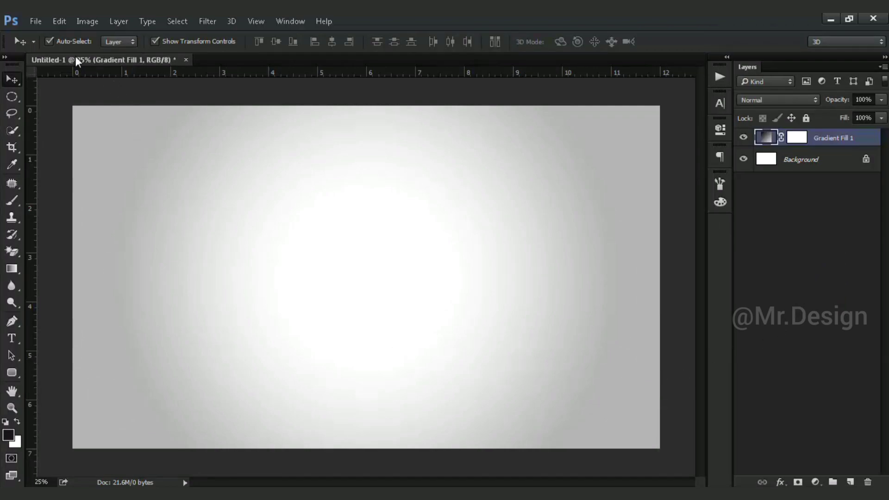
Step: Place the whole orange image (file 1) embedded, right of the canvas centre
{"action": "left_click", "coordinate": [37, 22]}
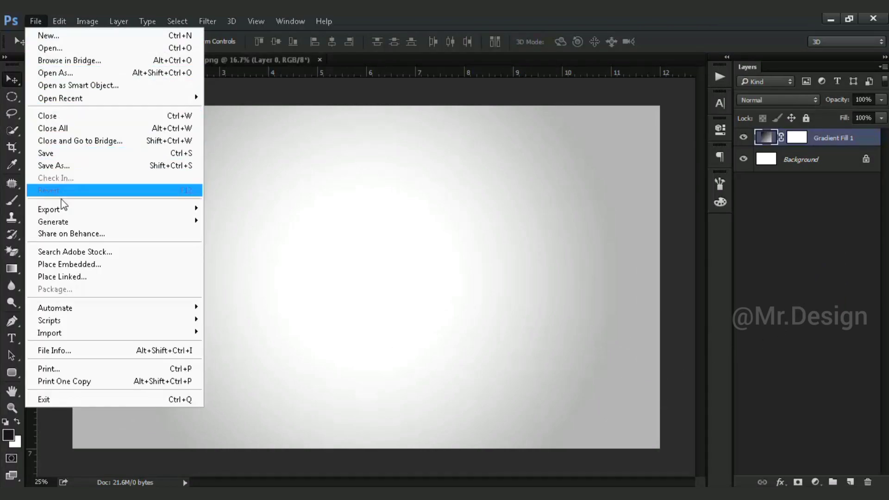
{"action": "left_click", "coordinate": [67, 264]}
{"action": "left_click", "coordinate": [151, 114]}
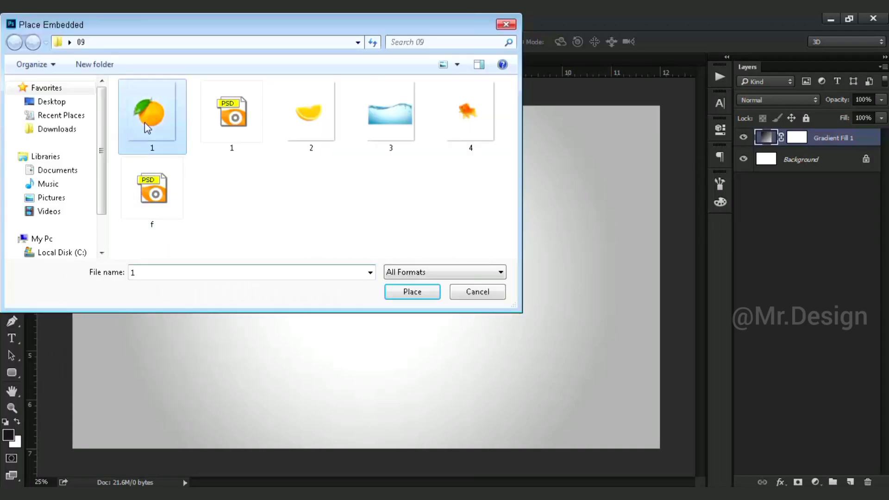
{"action": "left_click", "coordinate": [412, 292]}
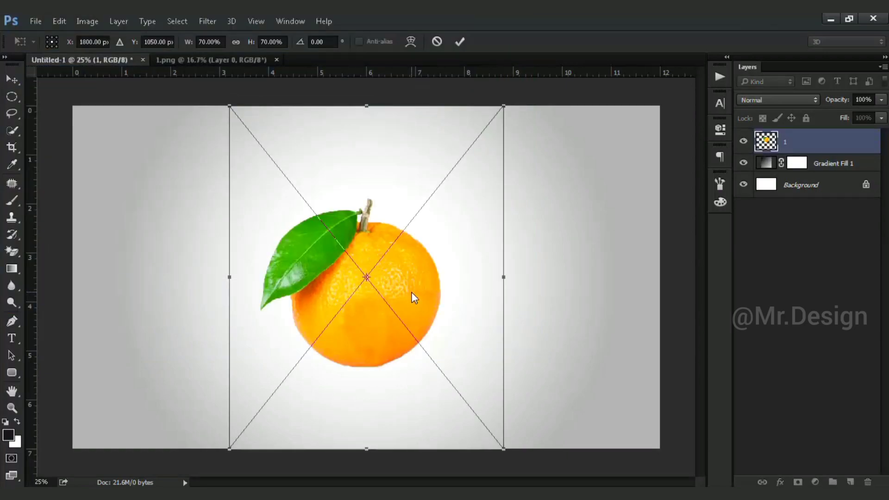
{"action": "left_click_drag", "start_coordinate": [405, 293], "coordinate": [478, 293]}
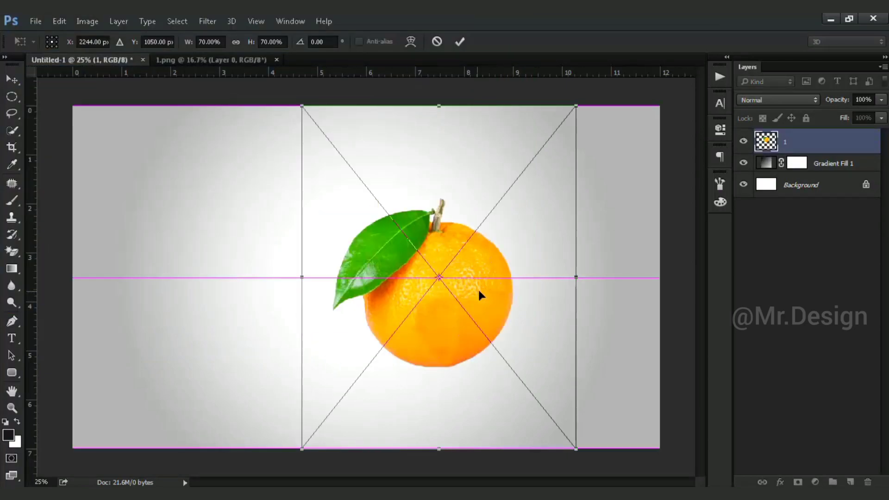
{"action": "key", "text": "Return"}
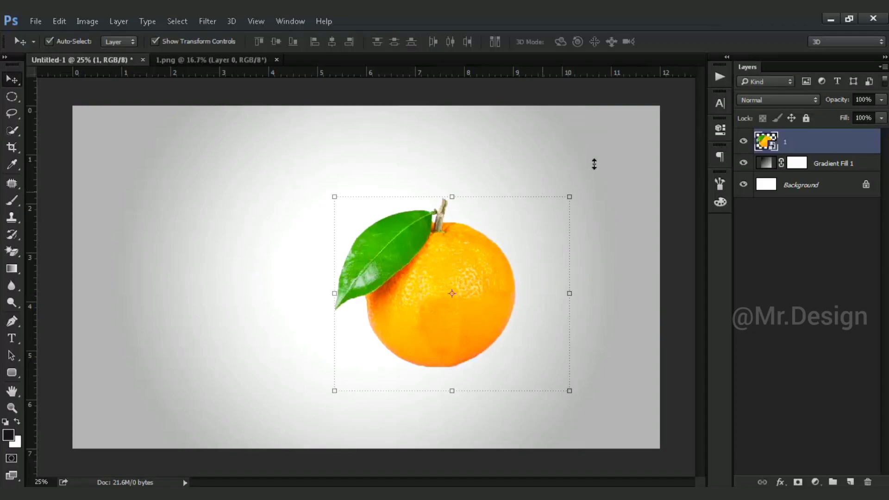
Step: Shrink the orange slightly and nudge it up and to the right
{"action": "key", "text": "ctrl+t"}
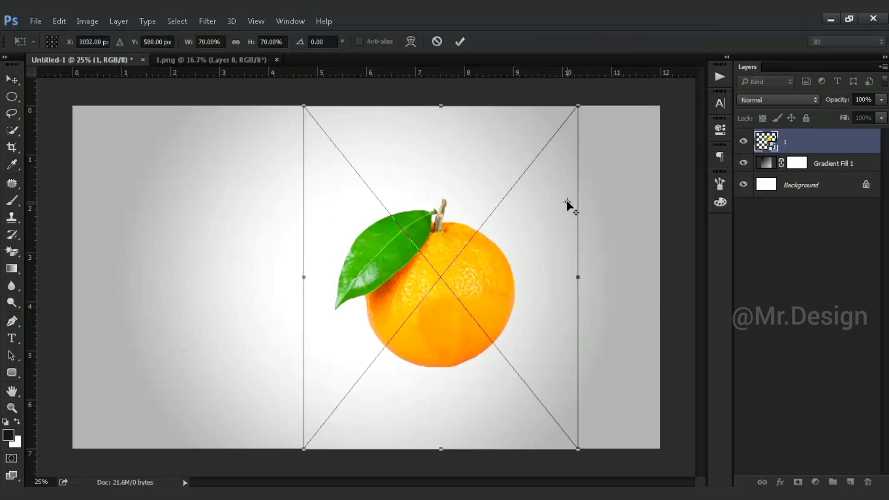
{"action": "left_click_drag", "start_coordinate": [577, 107], "coordinate": [572, 118]}
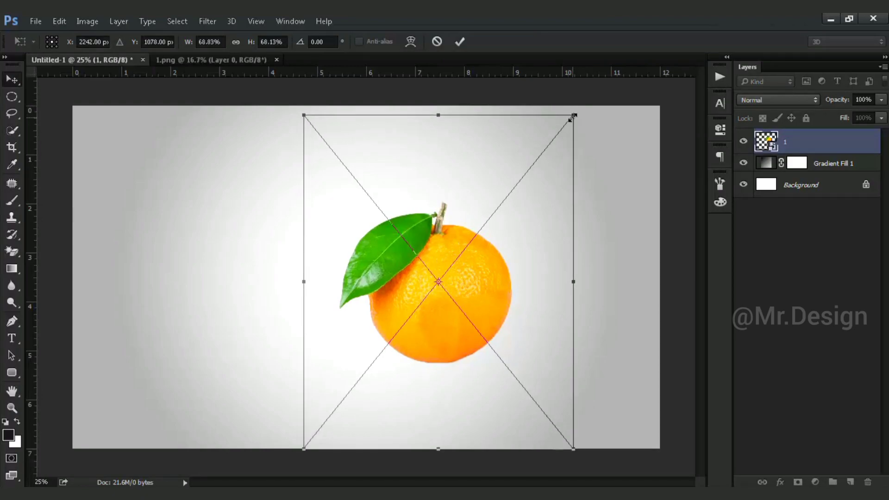
{"action": "key", "text": "Return"}
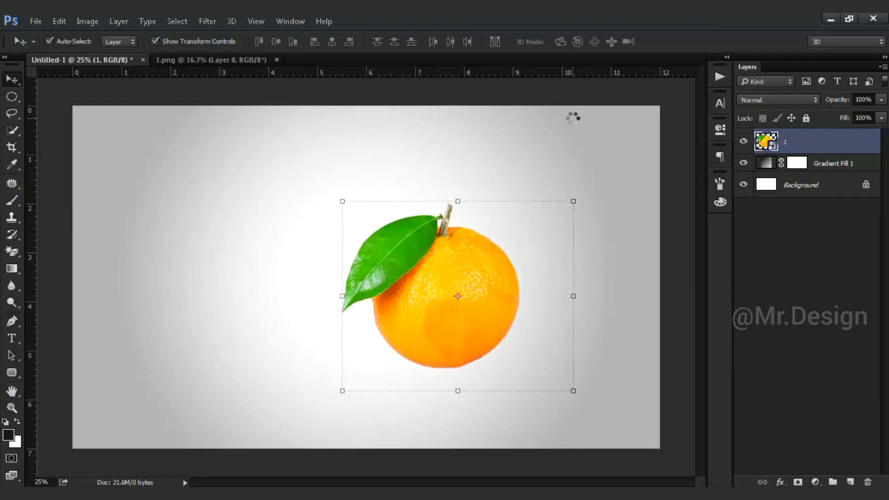
{"action": "key", "text": "shift+Right"}
{"action": "key", "text": "shift+Right"}
{"action": "key", "text": "shift+Right"}
{"action": "key", "text": "shift+Up"}
{"action": "key", "text": "shift+Up"}
{"action": "key", "text": "shift+Up"}
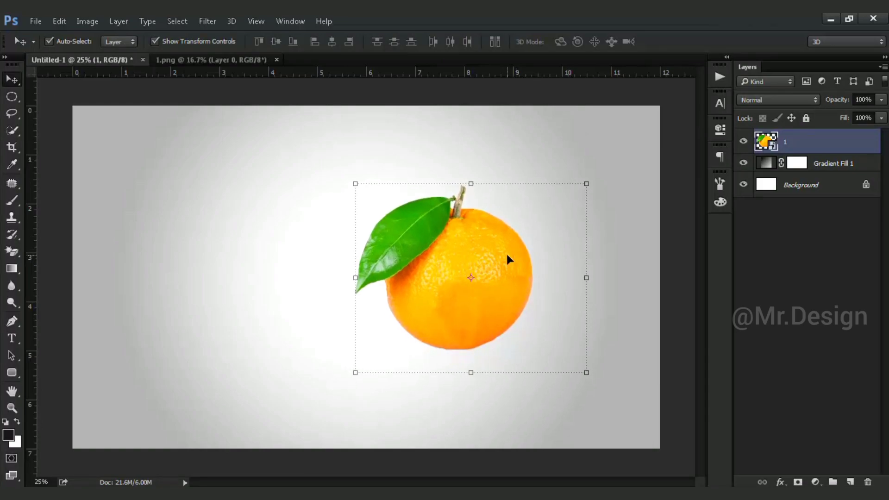
Step: Flip the orange horizontally so its leaf points right
{"action": "key", "text": "ctrl+t"}
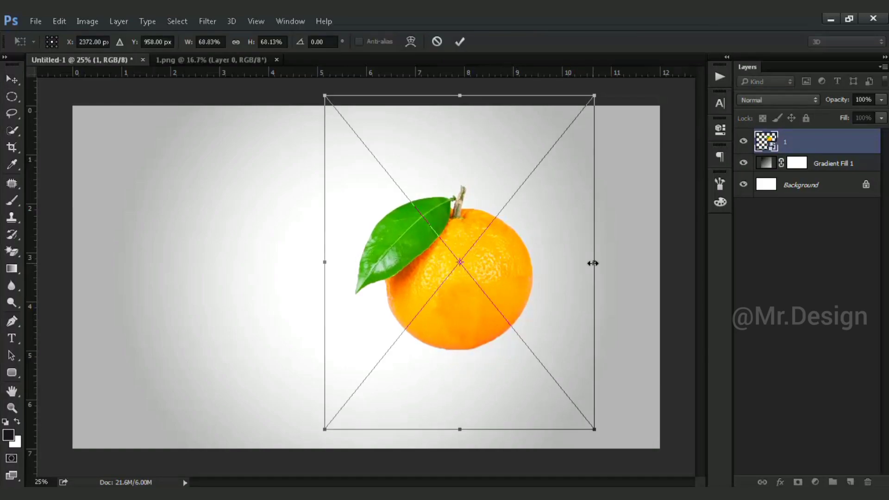
{"action": "right_click", "coordinate": [593, 263]}
{"action": "left_click", "coordinate": [621, 447]}
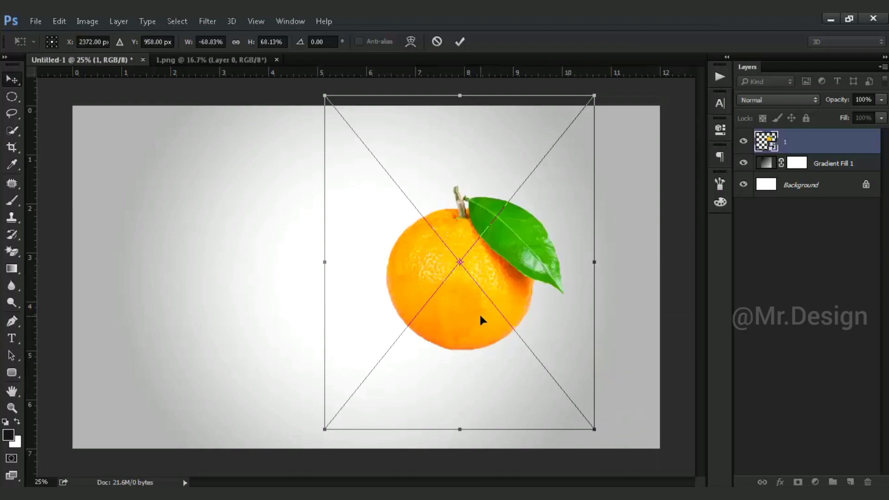
{"action": "key", "text": "Return"}
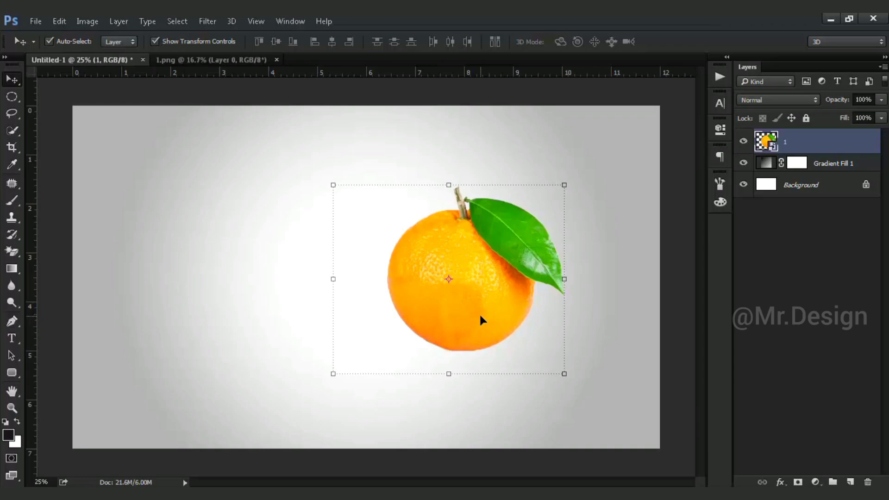
Step: Place the orange slice image (file 2) embedded, slightly down-left of the orange
{"action": "left_click", "coordinate": [28, 23]}
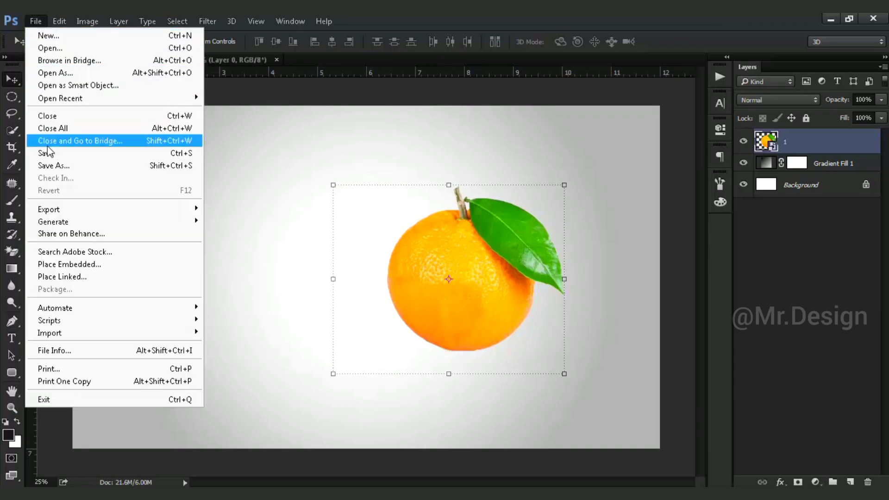
{"action": "left_click", "coordinate": [59, 264]}
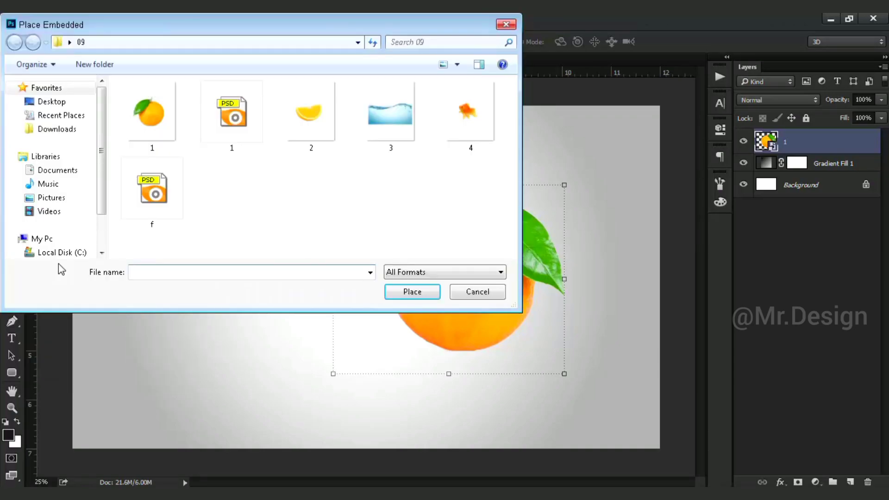
{"action": "left_click", "coordinate": [295, 133]}
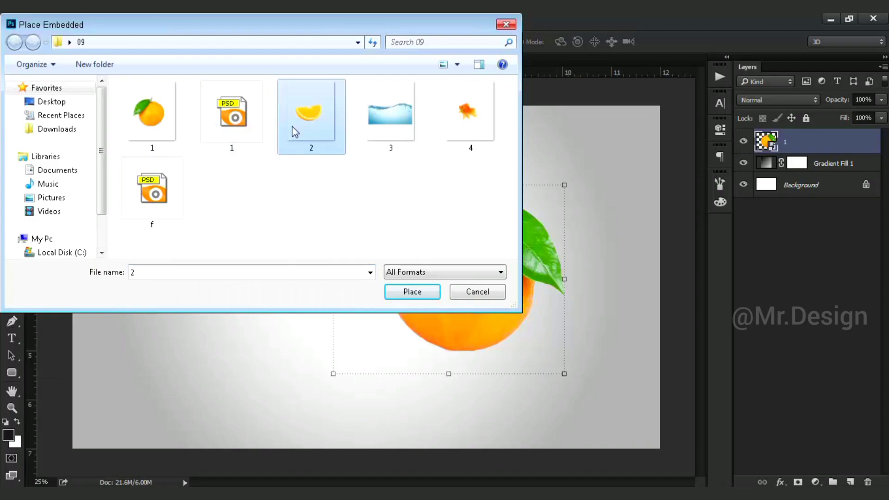
{"action": "left_click", "coordinate": [412, 296]}
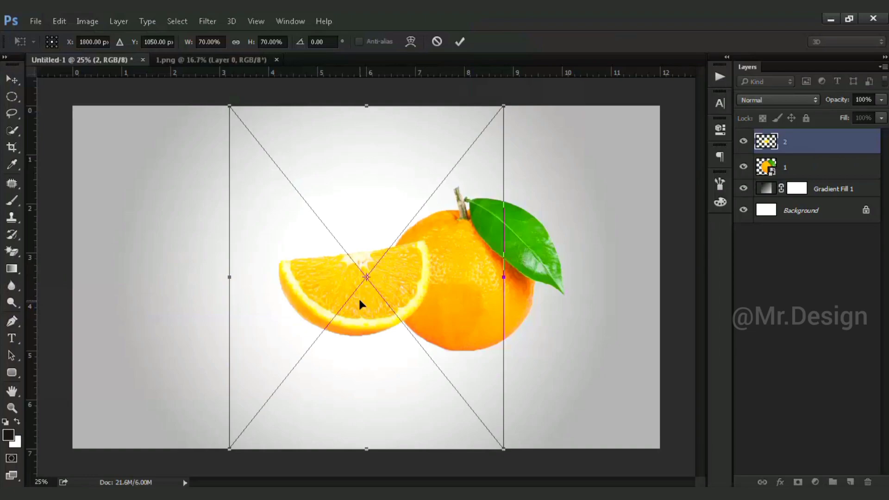
{"action": "key", "text": "Return"}
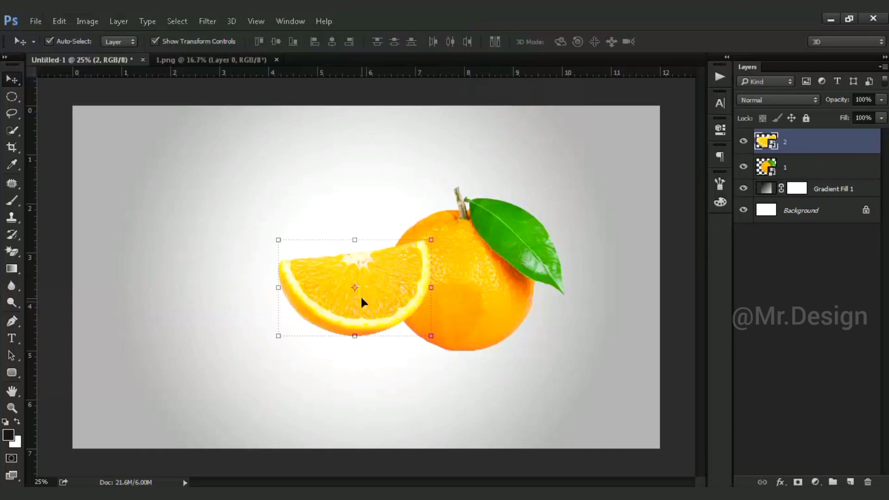
{"action": "left_click_drag", "start_coordinate": [360, 295], "coordinate": [345, 331]}
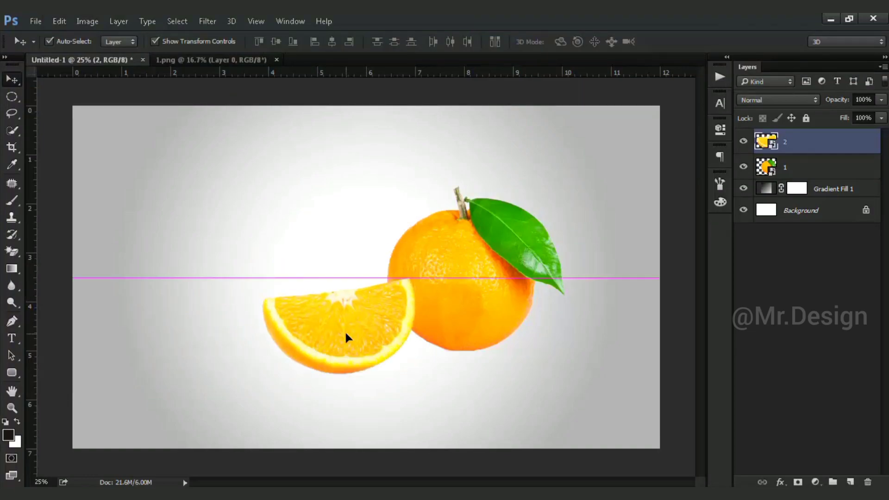
Step: Rotate the slice about -2.84° and nudge it up and left
{"action": "key", "text": "ctrl+t"}
{"action": "key", "text": "ctrl+z"}
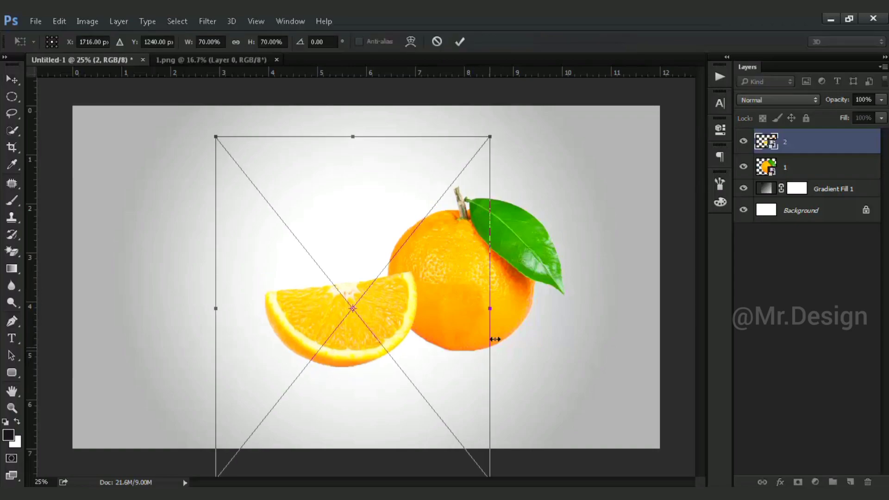
{"action": "left_click_drag", "start_coordinate": [496, 121], "coordinate": [493, 119]}
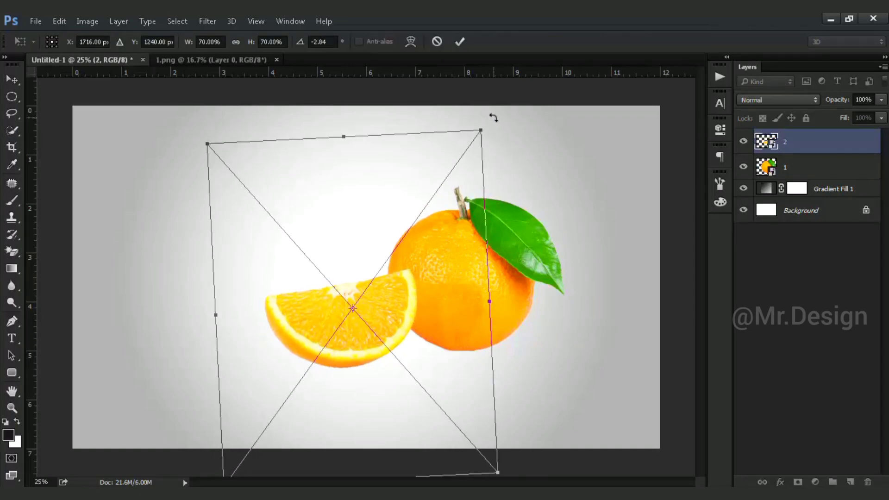
{"action": "left_click_drag", "start_coordinate": [392, 305], "coordinate": [382, 295]}
{"action": "key", "text": "Return"}
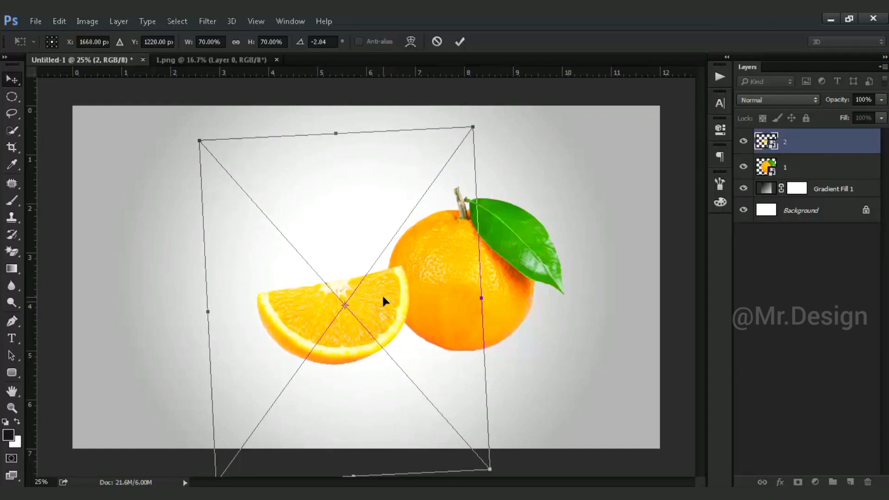
Step: Rasterize the whole-orange and orange slice layers
{"action": "left_click", "coordinate": [788, 172]}
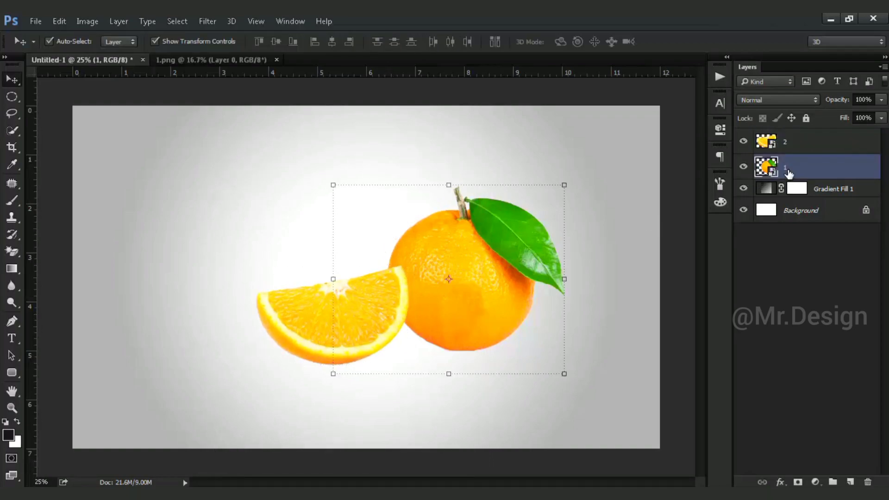
{"action": "right_click", "coordinate": [788, 173]}
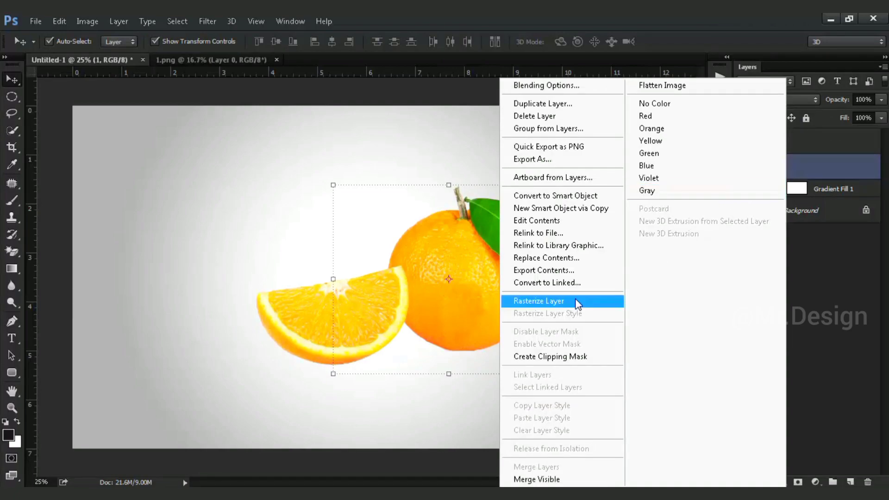
{"action": "left_click", "coordinate": [784, 148]}
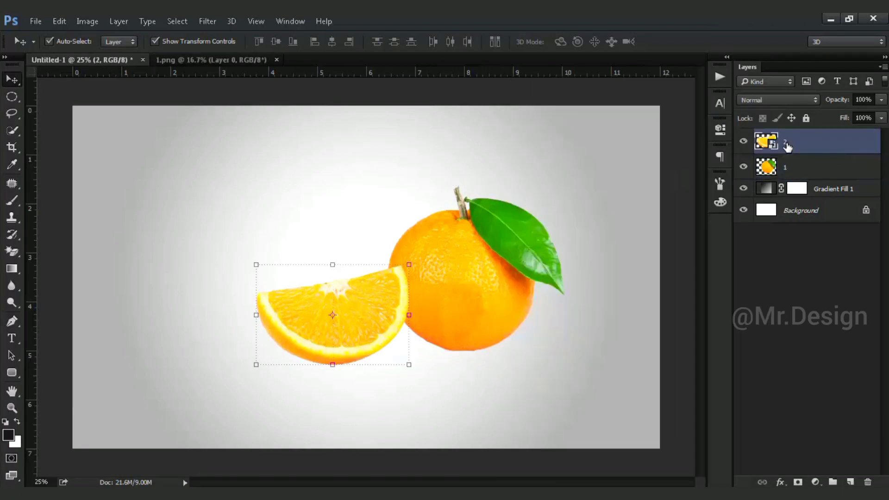
{"action": "right_click", "coordinate": [788, 146]}
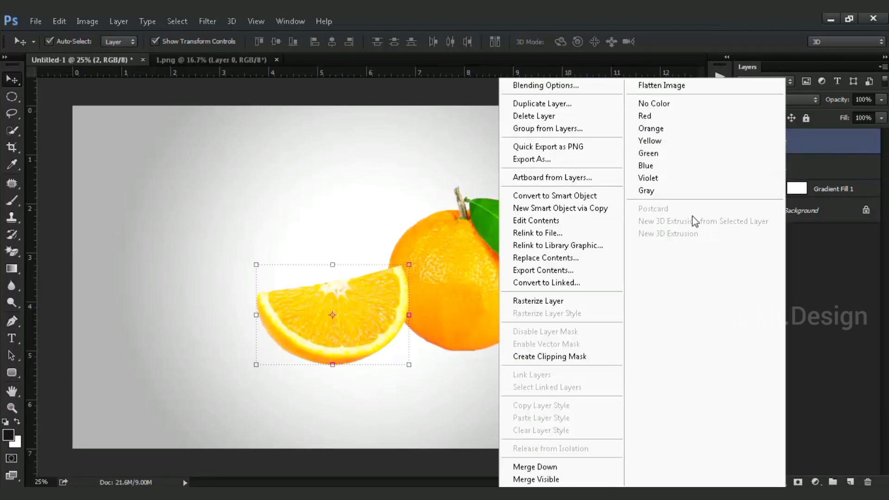
{"action": "left_click", "coordinate": [553, 306]}
Step: Add a new empty layer beneath the orange layer and open the foreground colour picker
{"action": "left_click", "coordinate": [812, 168]}
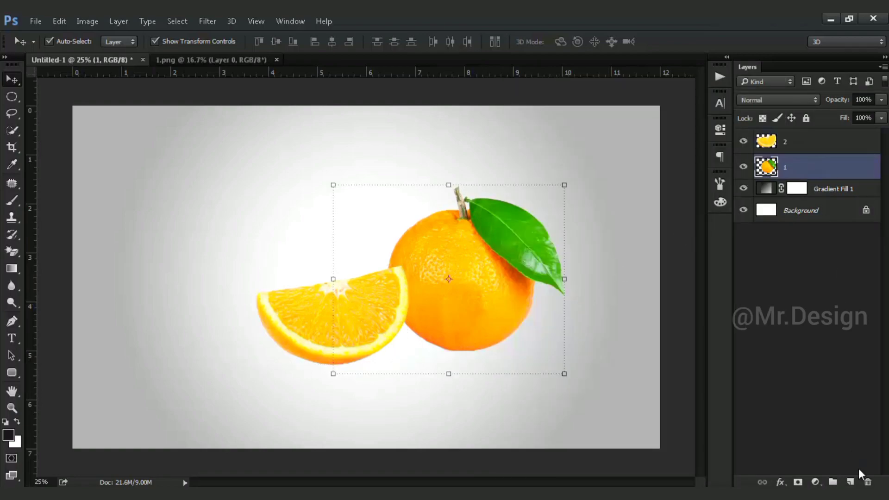
{"action": "left_click", "coordinate": [852, 483]}
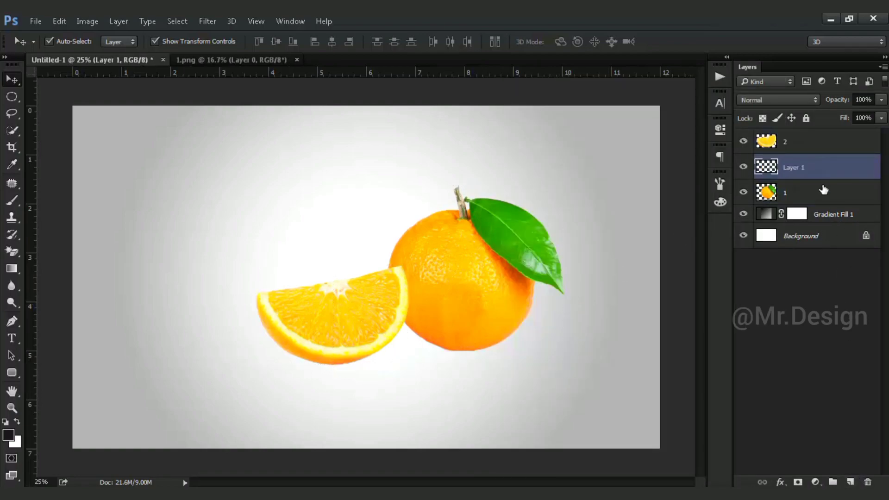
{"action": "left_click_drag", "start_coordinate": [808, 171], "coordinate": [809, 195]}
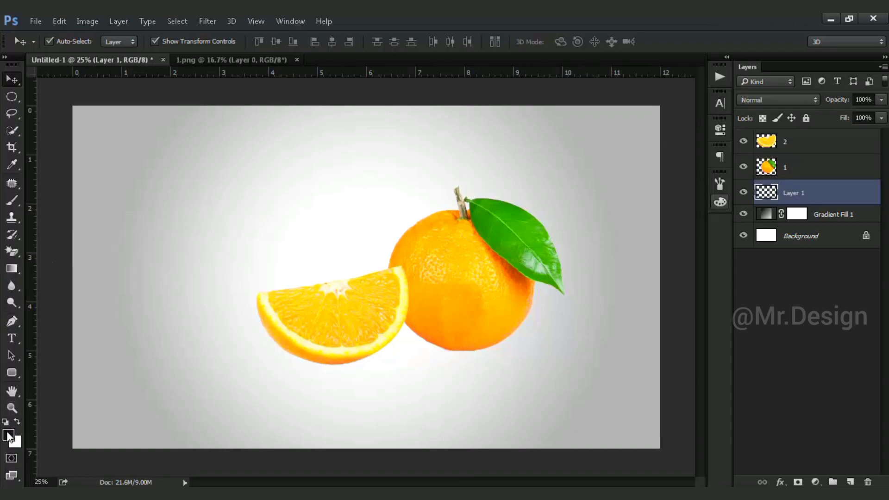
{"action": "left_click", "coordinate": [8, 436]}
Step: Set the foreground to dark grey #2a2a2a and use a 250 px, 17% hardness brush
{"action": "left_click_drag", "start_coordinate": [278, 263], "coordinate": [278, 262]}
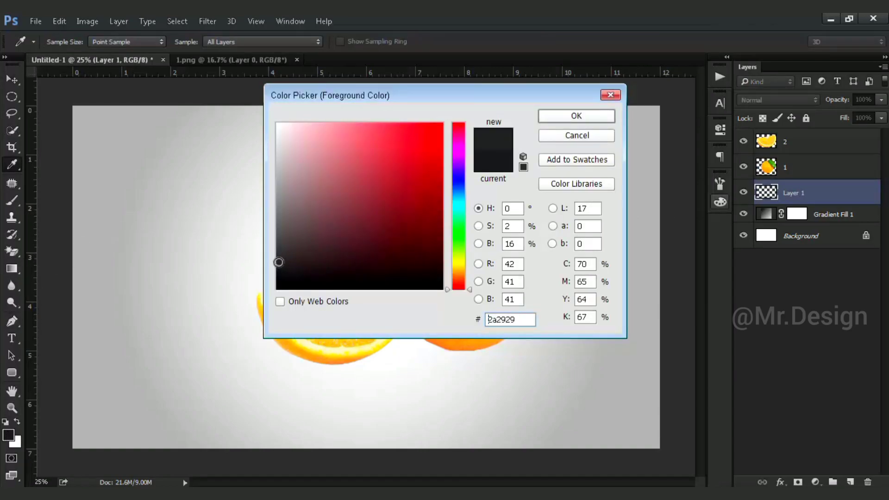
{"action": "left_click", "coordinate": [570, 116]}
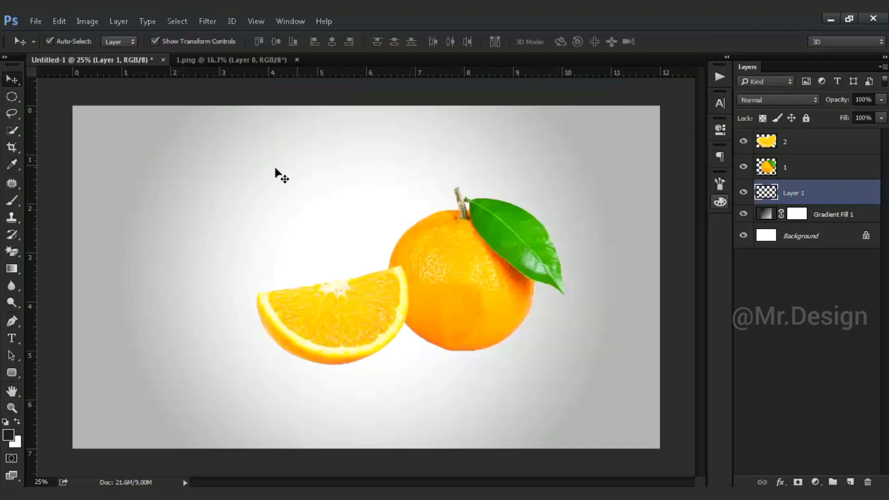
{"action": "left_click", "coordinate": [11, 201]}
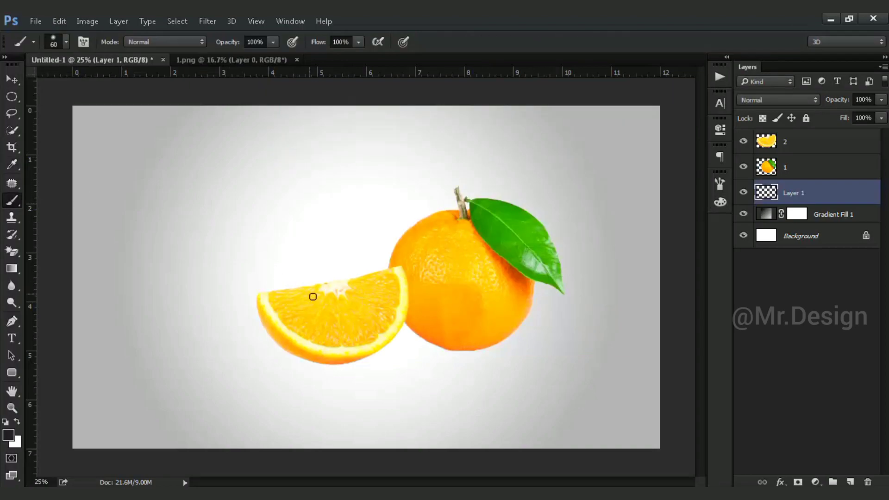
{"action": "right_click", "coordinate": [258, 262]}
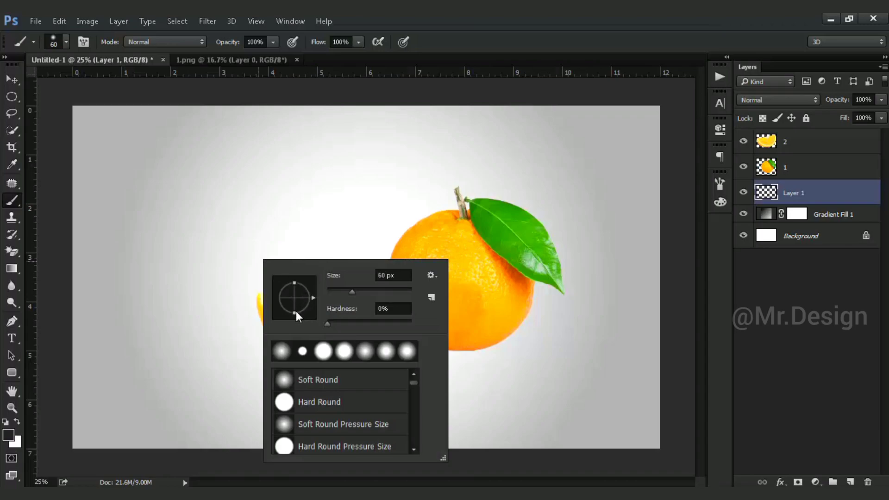
{"action": "left_click", "coordinate": [342, 323]}
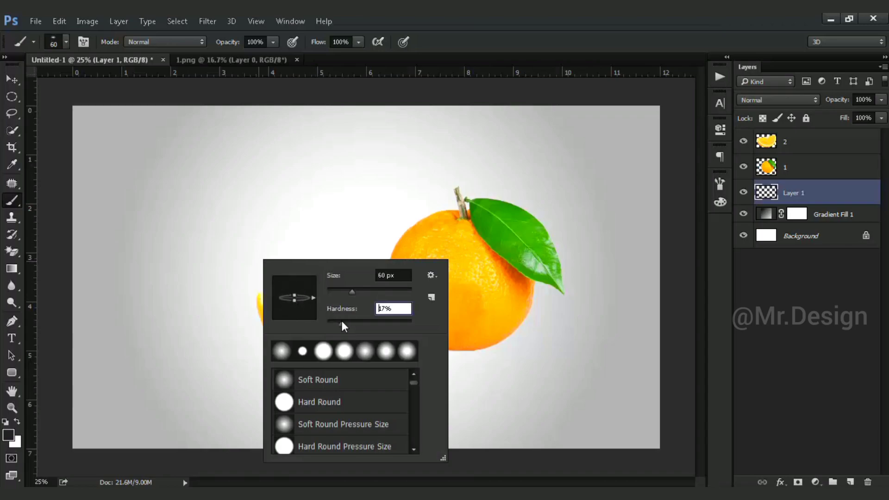
{"action": "left_click_drag", "start_coordinate": [375, 288], "coordinate": [380, 289]}
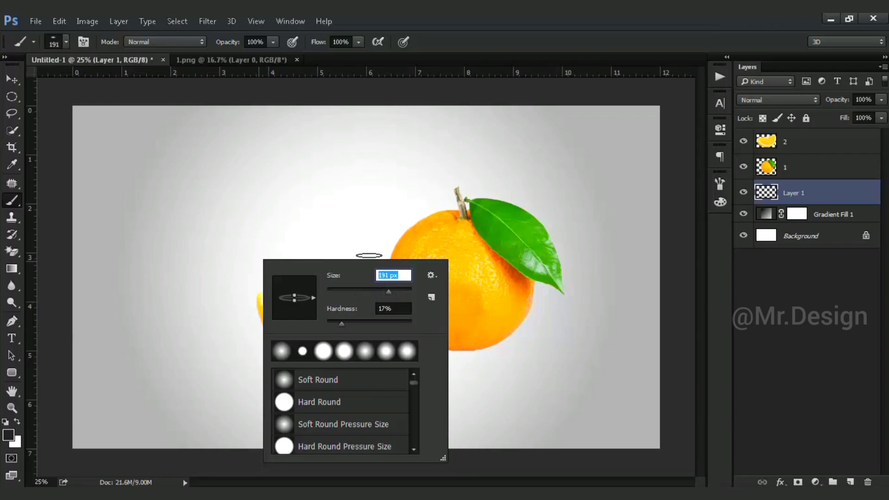
{"action": "left_click", "coordinate": [396, 288]}
{"action": "left_click_drag", "start_coordinate": [394, 293], "coordinate": [393, 293]}
{"action": "key", "text": "Return"}
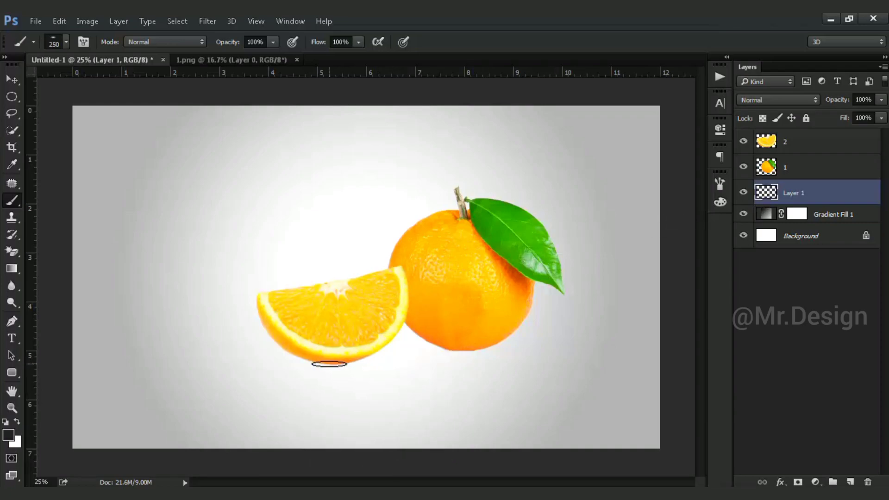
Step: Paint soft shadows under the orange slice and the whole orange
{"action": "left_click_drag", "start_coordinate": [329, 364], "coordinate": [352, 361]}
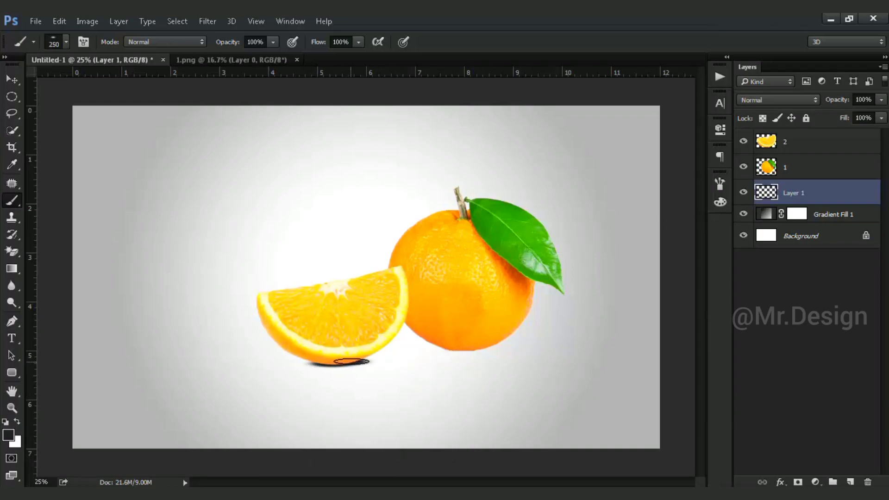
{"action": "left_click_drag", "start_coordinate": [457, 352], "coordinate": [496, 349]}
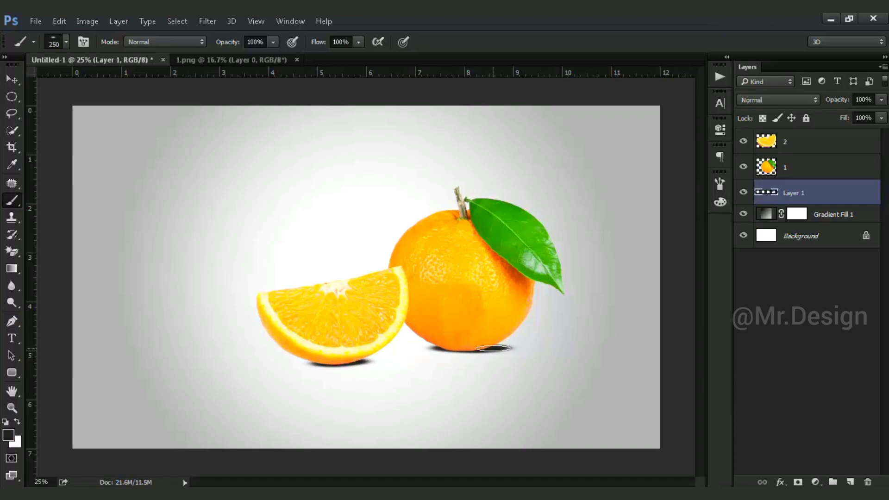
{"action": "left_click", "coordinate": [11, 79]}
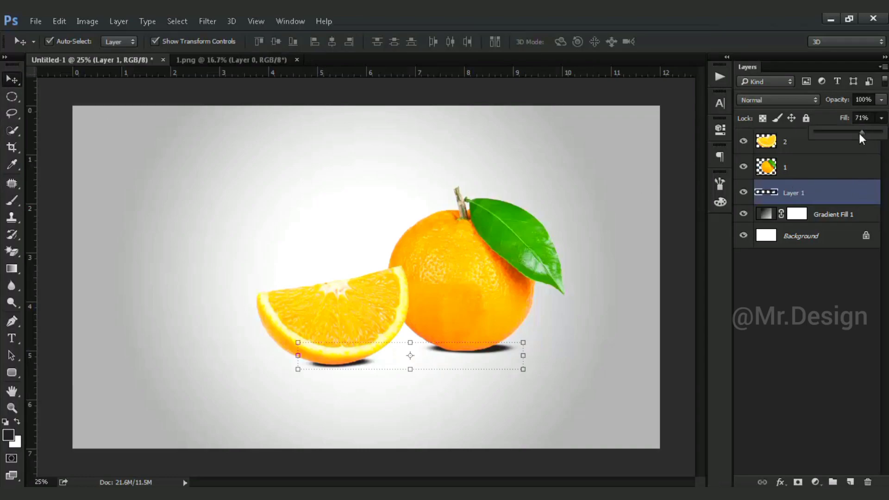
Step: Lower the shadow layer's Fill and Opacity so the shadows look faint and light
{"action": "left_click_drag", "start_coordinate": [859, 133], "coordinate": [856, 132]}
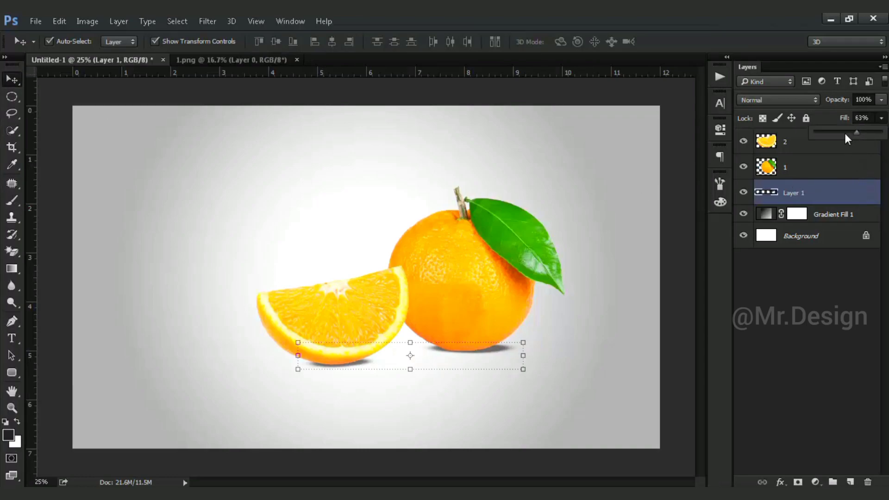
{"action": "left_click", "coordinate": [881, 100]}
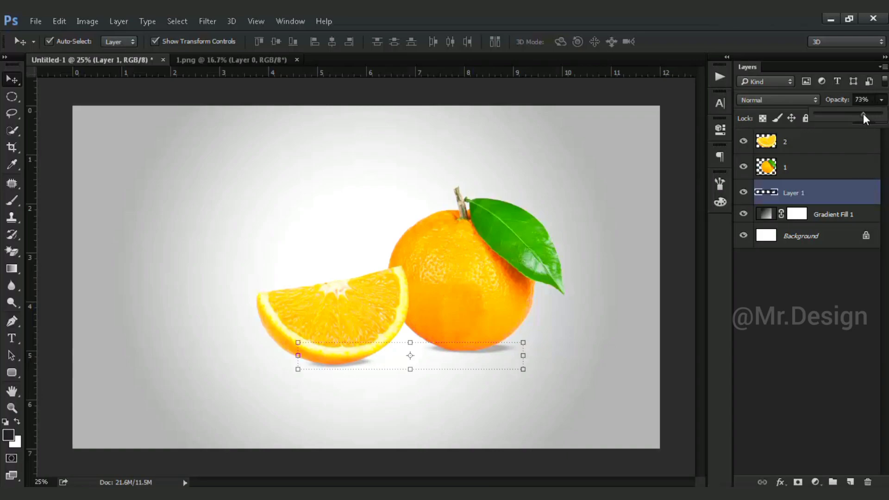
{"action": "left_click_drag", "start_coordinate": [857, 112], "coordinate": [841, 111]}
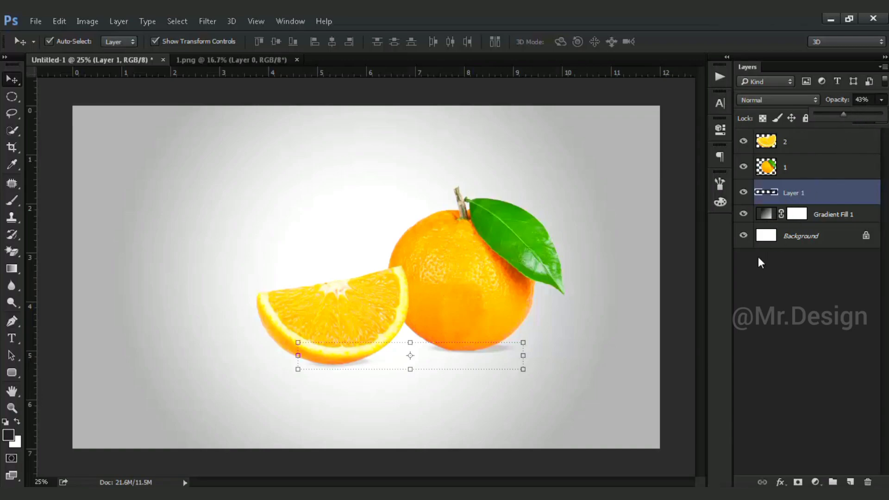
{"action": "left_click", "coordinate": [788, 213]}
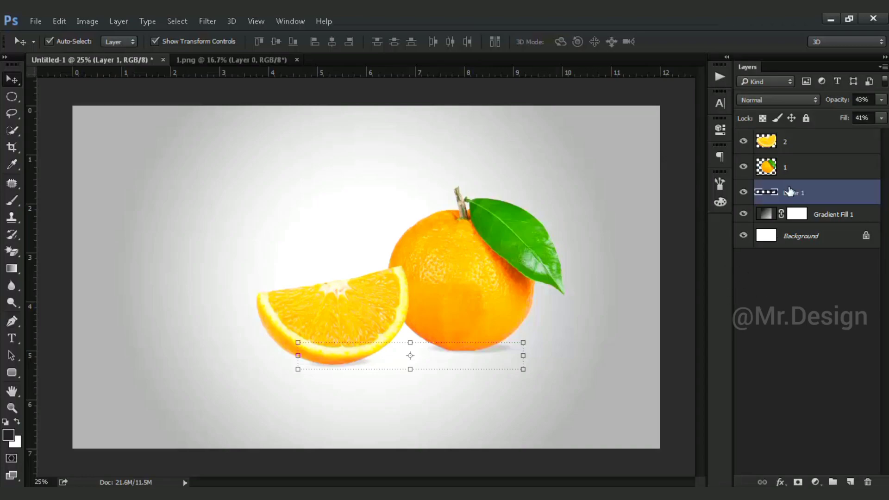
{"action": "left_click", "coordinate": [43, 91]}
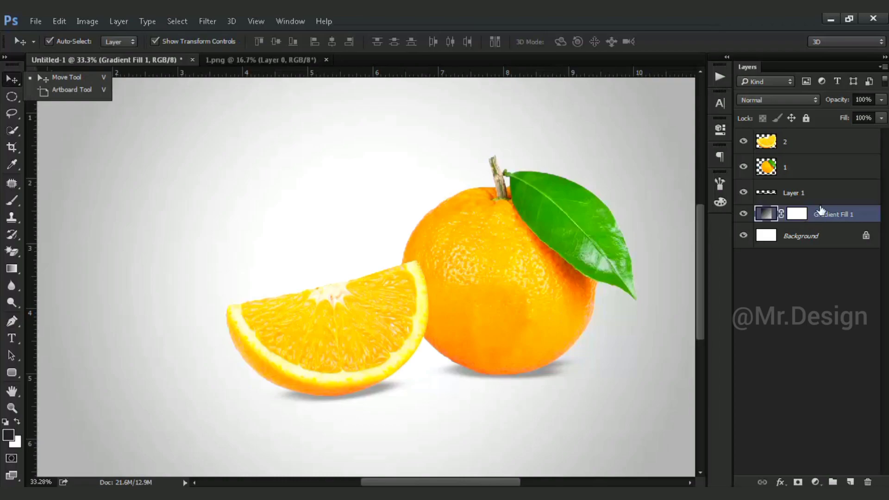
{"action": "left_click", "coordinate": [822, 194]}
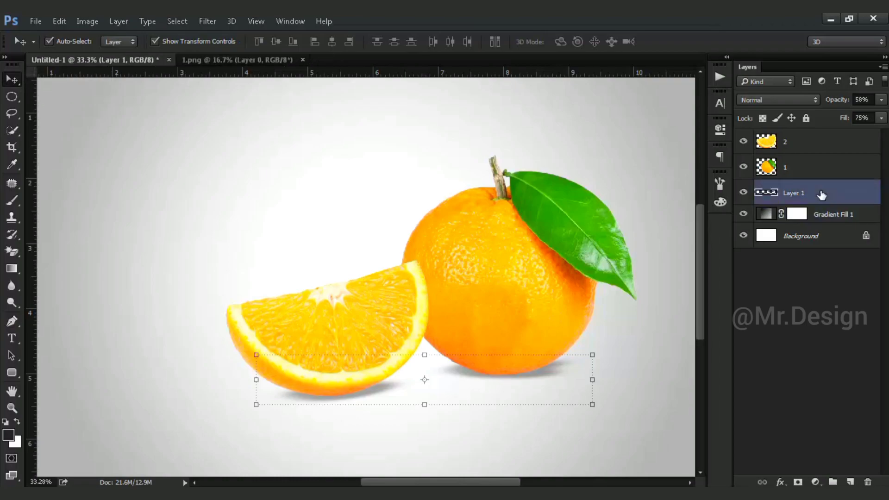
{"action": "left_click", "coordinate": [814, 147]}
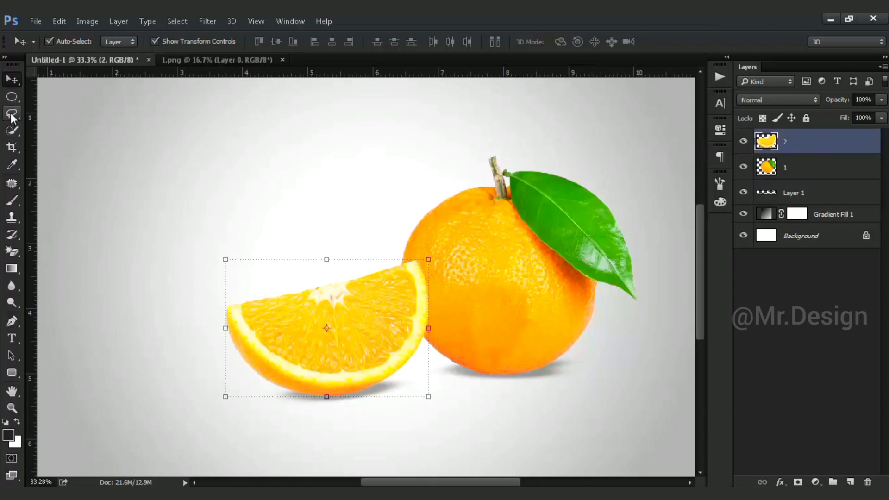
Step: Quick-select the slice's flesh and Alt-add a layer mask hiding it, leaving only peel
{"action": "left_click", "coordinate": [11, 132]}
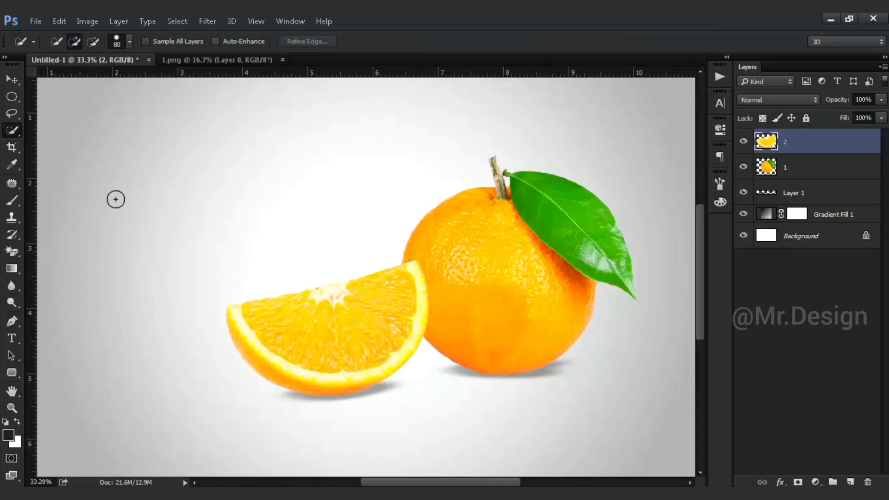
{"action": "left_click", "coordinate": [265, 315]}
{"action": "left_click", "coordinate": [384, 319]}
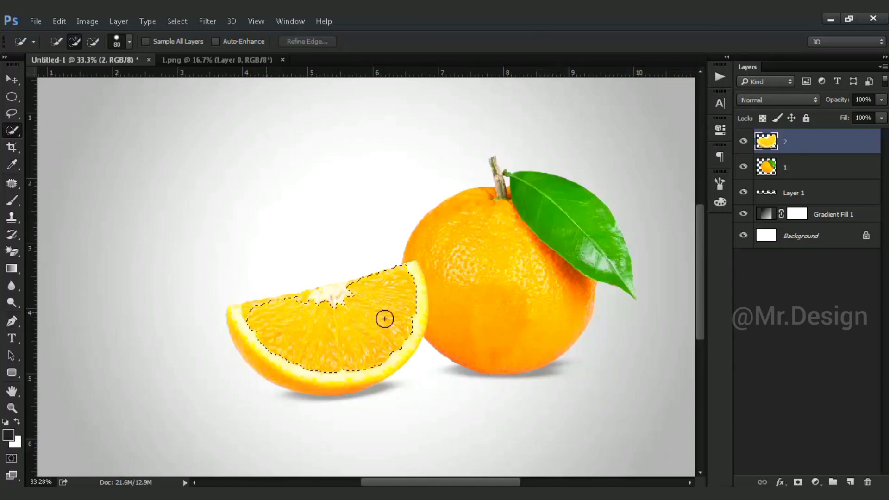
{"action": "mouse_move", "coordinate": [383, 318]}
{"action": "left_mouse_down"}
{"action": "mouse_move", "coordinate": [331, 297]}
{"action": "mouse_move", "coordinate": [356, 290]}
{"action": "left_mouse_up"}
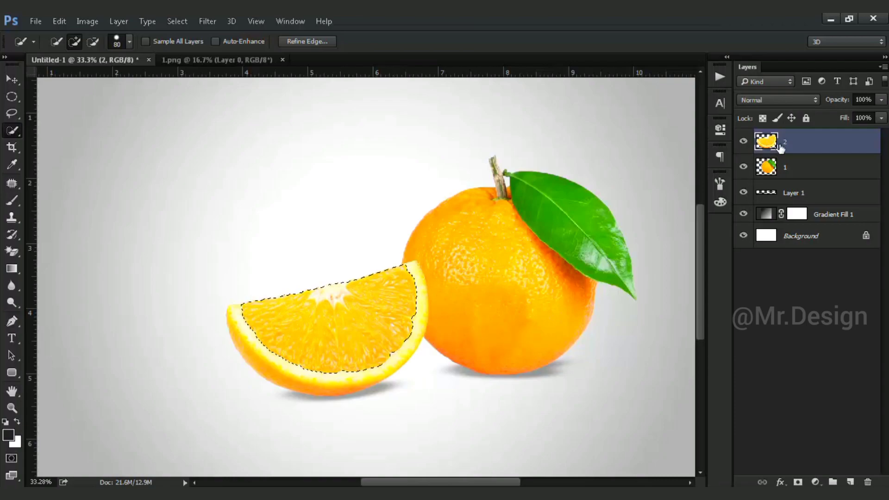
{"action": "left_click", "coordinate": [798, 482], "text": "alt"}
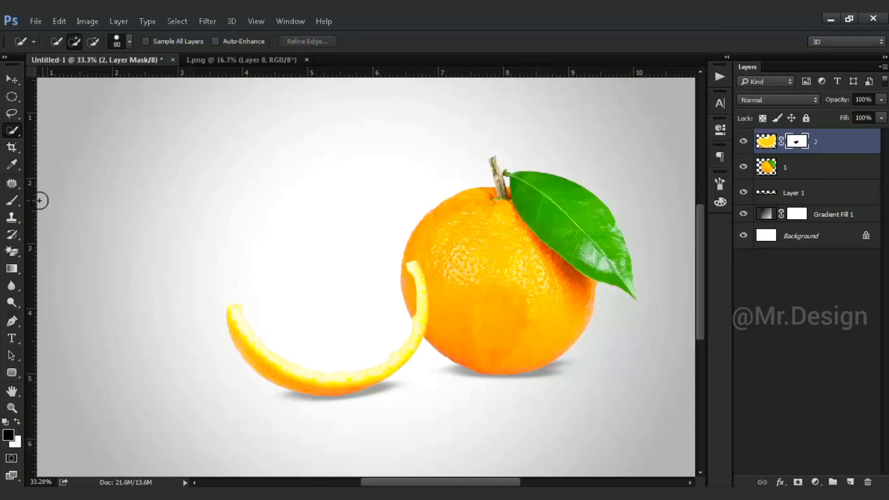
Step: Choose a Hard Round brush with 50% hardness
{"action": "left_click", "coordinate": [14, 201]}
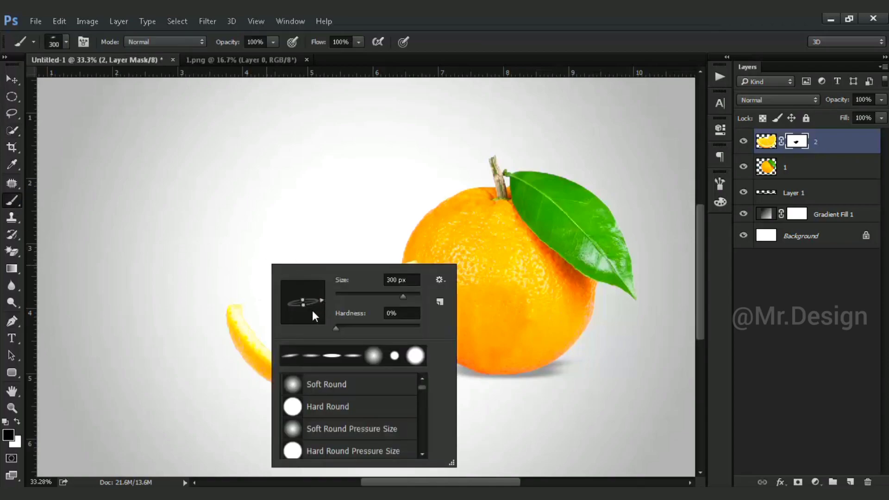
{"action": "left_click", "coordinate": [383, 358]}
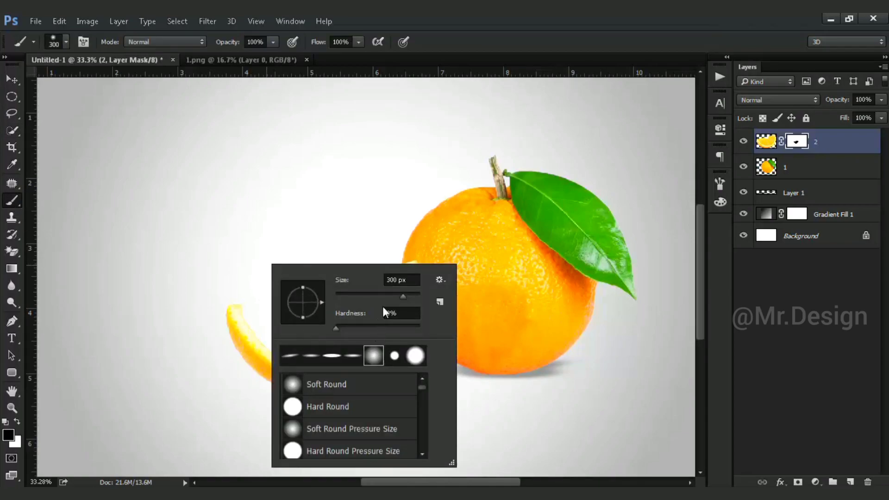
{"action": "left_click", "coordinate": [416, 355]}
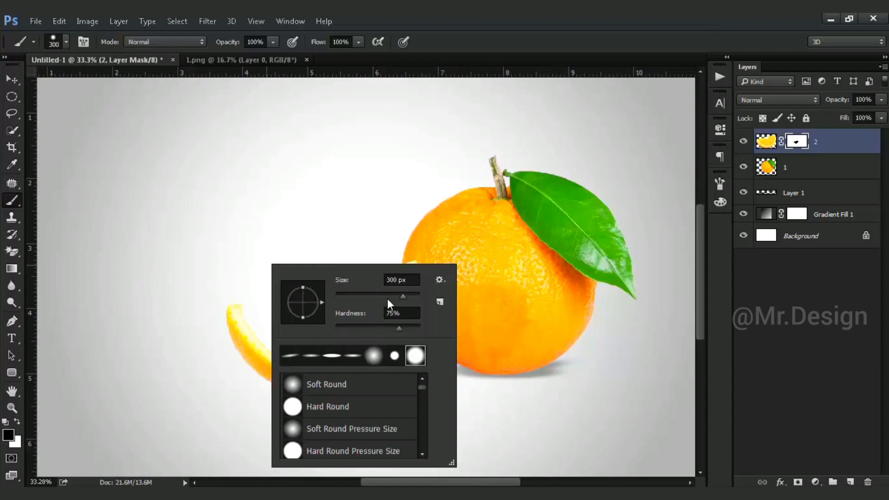
{"action": "left_click", "coordinate": [378, 328]}
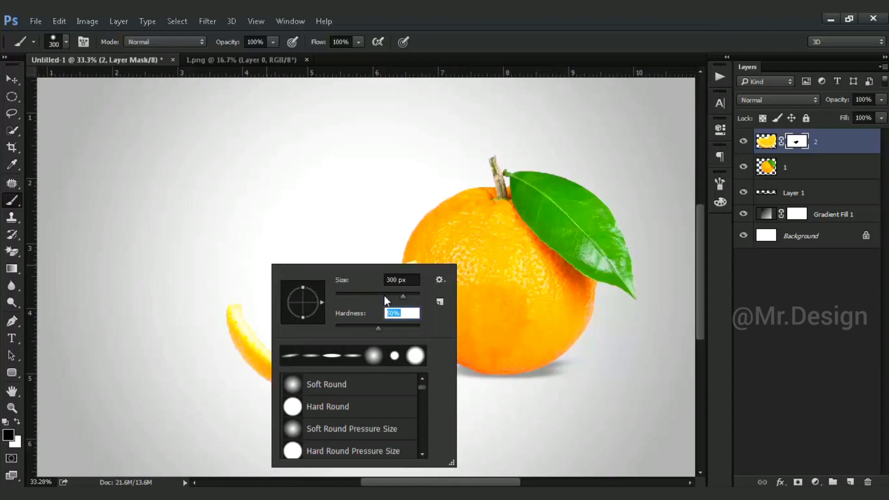
{"action": "key", "text": "Return"}
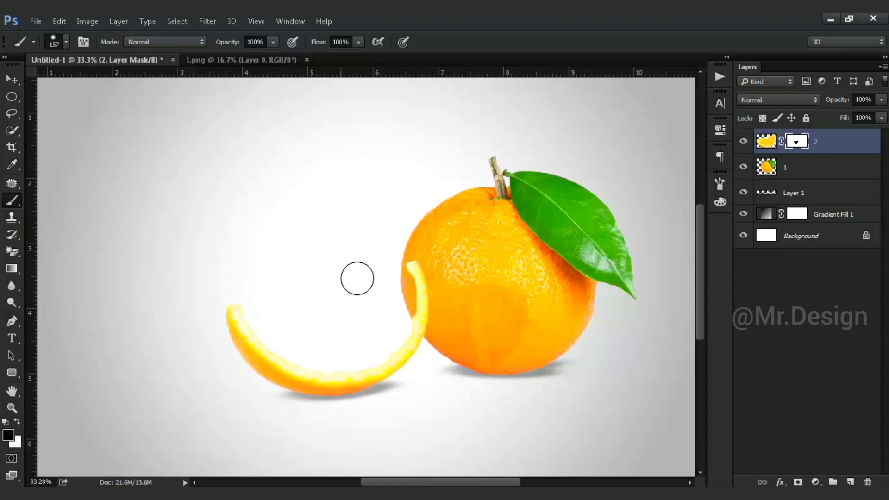
Step: Paint black on the slice mask to remove leftover flesh above the peel
{"action": "left_click", "coordinate": [386, 268]}
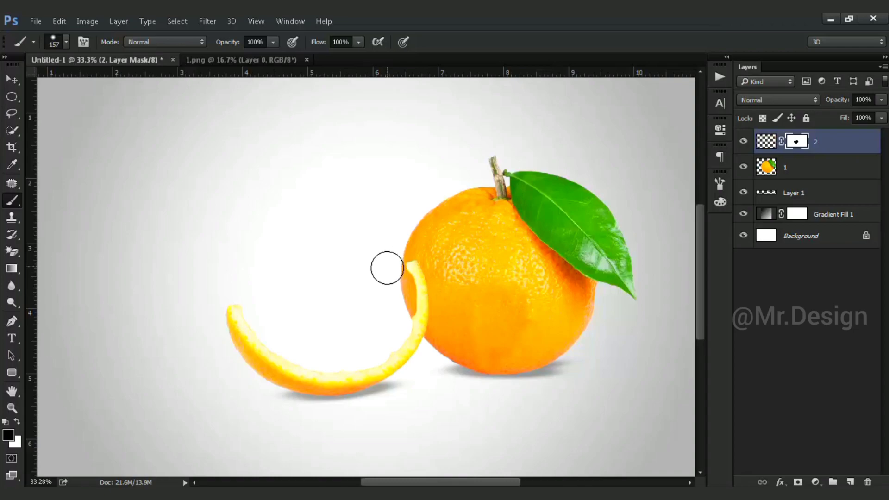
{"action": "mouse_move", "coordinate": [269, 302]}
{"action": "left_mouse_down"}
{"action": "mouse_move", "coordinate": [284, 274]}
{"action": "mouse_move", "coordinate": [329, 285]}
{"action": "mouse_move", "coordinate": [298, 330]}
{"action": "left_mouse_up"}
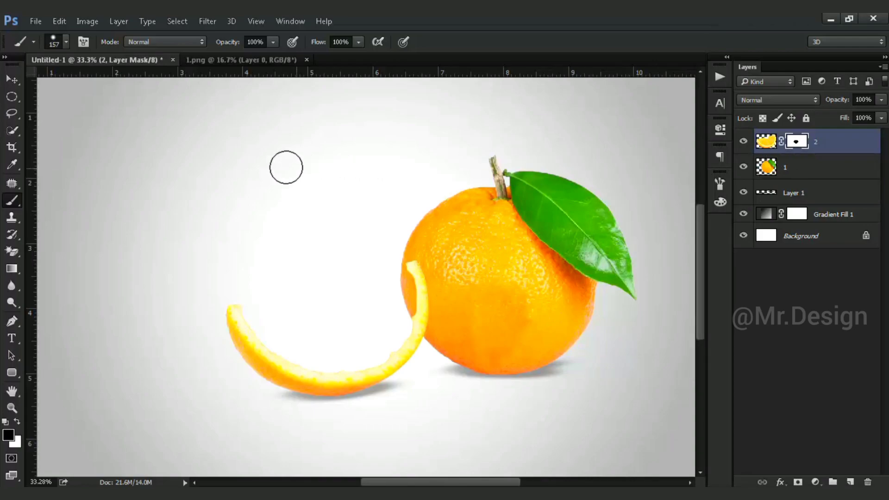
{"action": "left_click", "coordinate": [11, 80]}
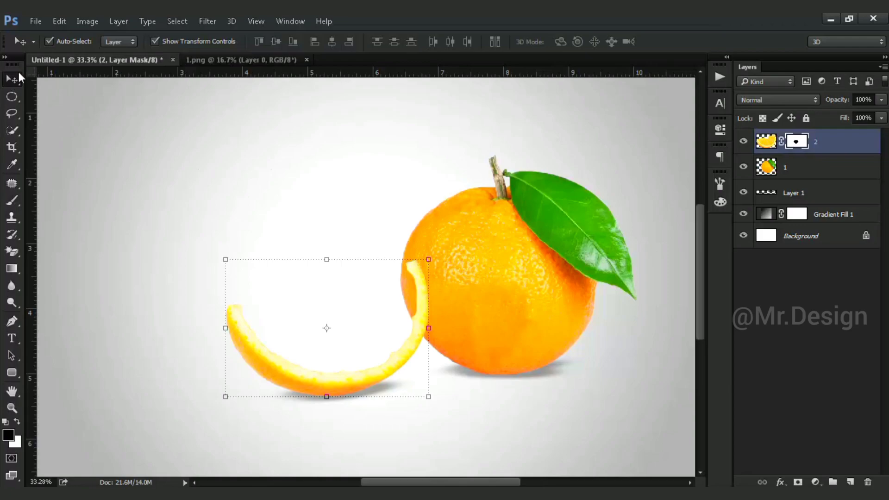
Step: Place the water splash image (file 3) embedded as a new top layer
{"action": "left_click", "coordinate": [32, 24]}
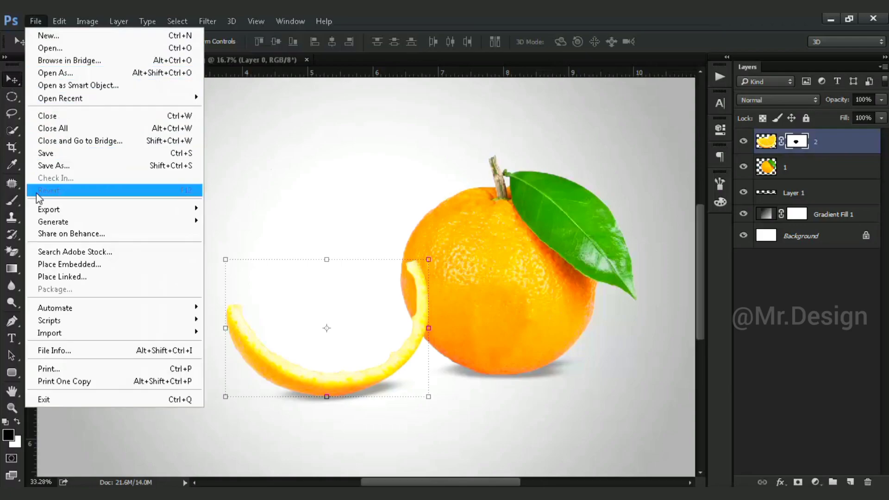
{"action": "left_click", "coordinate": [76, 266]}
{"action": "left_click", "coordinate": [370, 127]}
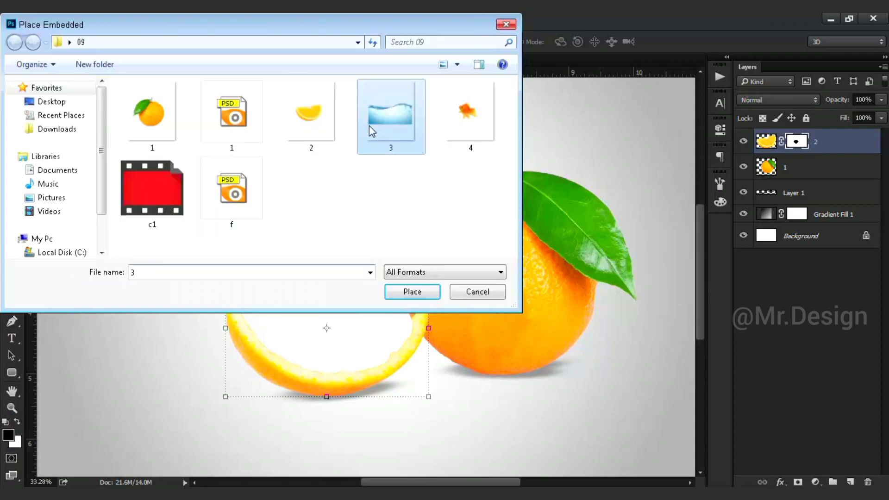
{"action": "left_click", "coordinate": [396, 293]}
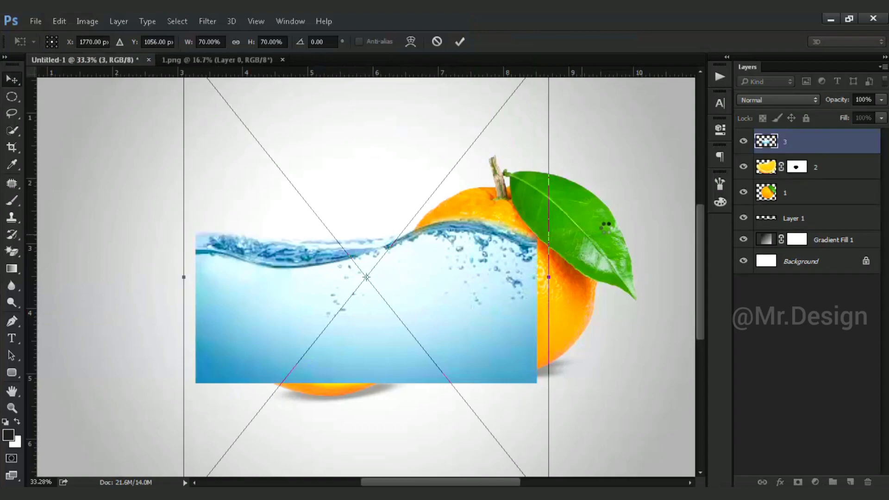
{"action": "right_click", "coordinate": [790, 146]}
Step: Rasterize the water layer, move it left and down, and scale it to about 64%
{"action": "left_click", "coordinate": [556, 302]}
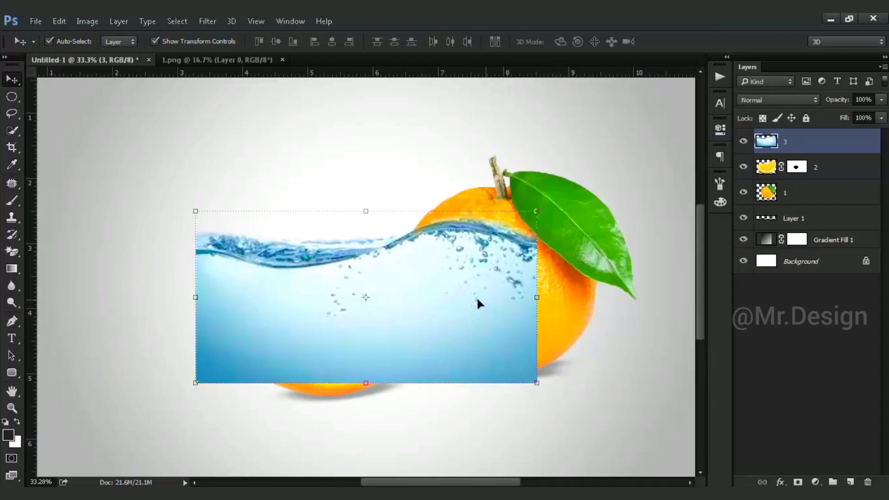
{"action": "left_click_drag", "start_coordinate": [375, 338], "coordinate": [351, 351]}
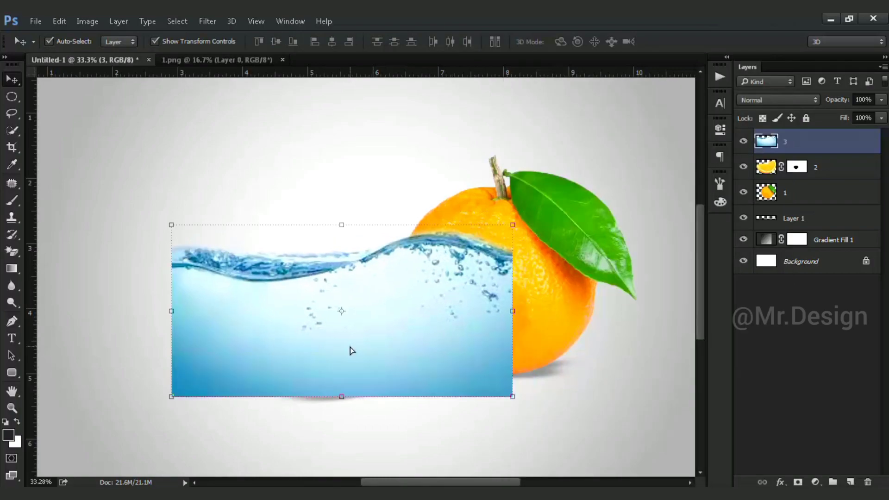
{"action": "left_click_drag", "start_coordinate": [512, 224], "coordinate": [468, 254]}
{"action": "left_click_drag", "start_coordinate": [397, 314], "coordinate": [393, 364]}
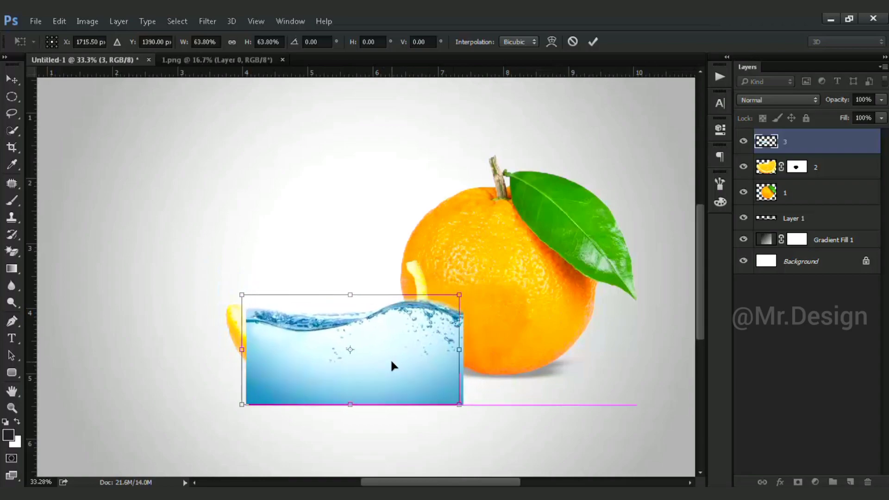
Step: Tilt the water about -11° and fit it over the hollow peel
{"action": "left_click_drag", "start_coordinate": [483, 417], "coordinate": [491, 394]}
{"action": "left_click_drag", "start_coordinate": [448, 292], "coordinate": [461, 271]}
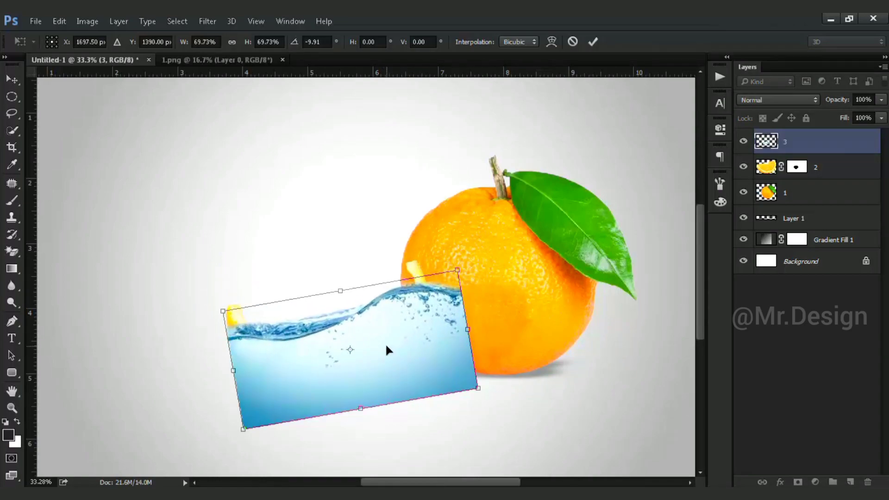
{"action": "left_click_drag", "start_coordinate": [389, 350], "coordinate": [394, 327]}
{"action": "left_click_drag", "start_coordinate": [456, 249], "coordinate": [451, 259]}
{"action": "mouse_move", "coordinate": [452, 312]}
{"action": "left_mouse_down"}
{"action": "mouse_move", "coordinate": [376, 326]}
{"action": "mouse_move", "coordinate": [426, 310]}
{"action": "left_mouse_up"}
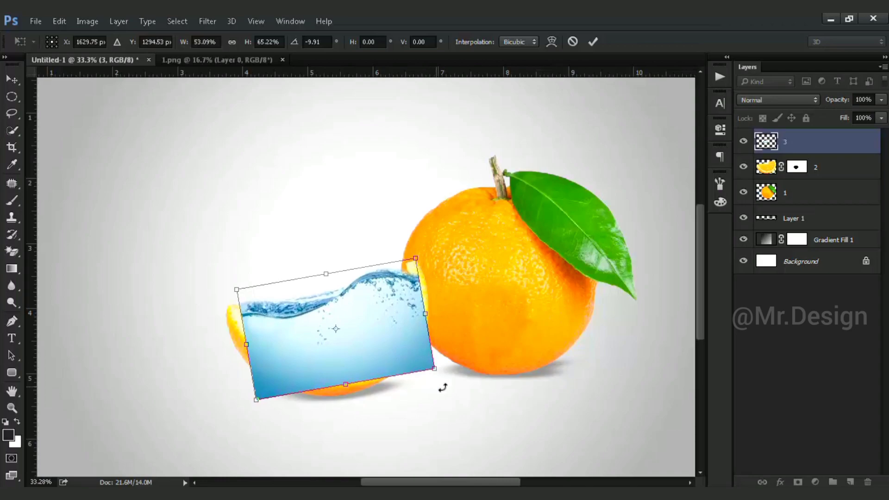
{"action": "mouse_move", "coordinate": [441, 387]}
{"action": "left_mouse_down"}
{"action": "mouse_move", "coordinate": [460, 373]}
{"action": "mouse_move", "coordinate": [466, 381]}
{"action": "left_mouse_up"}
{"action": "key", "text": "Return"}
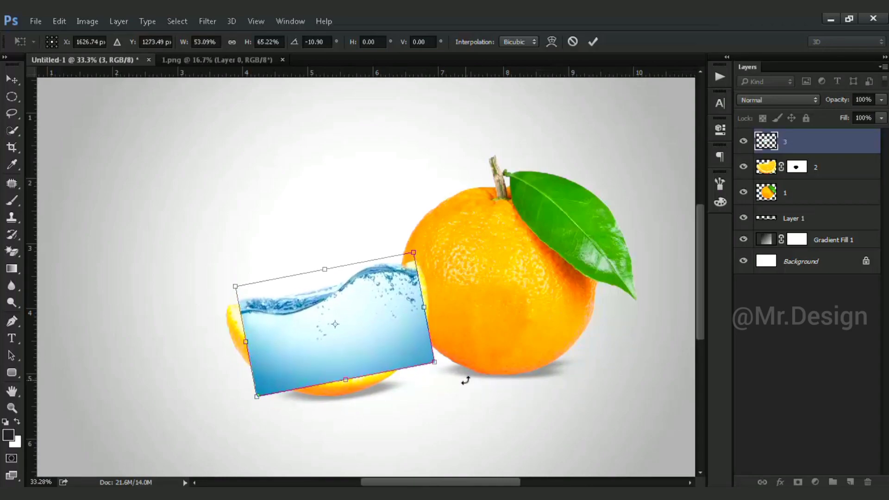
{"action": "left_click", "coordinate": [435, 330]}
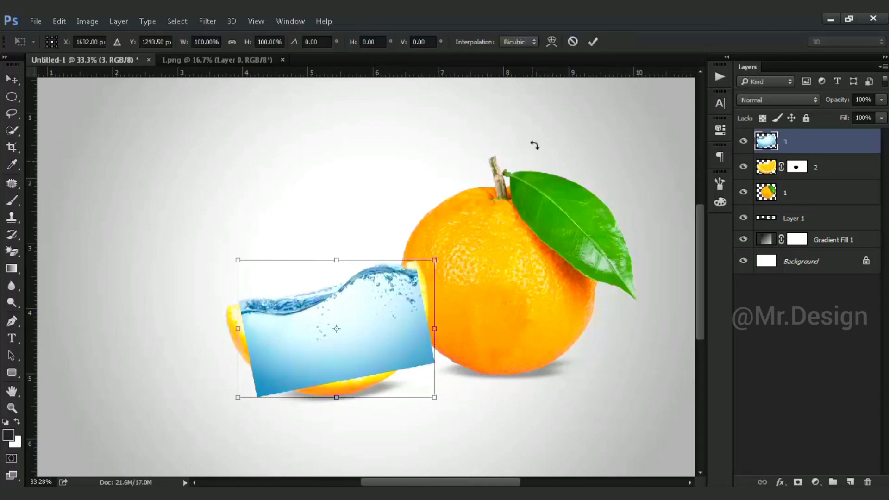
Step: Warp the water: raise its top-right corner and bend its left and lower-right edges onto the peel
{"action": "left_click", "coordinate": [551, 42]}
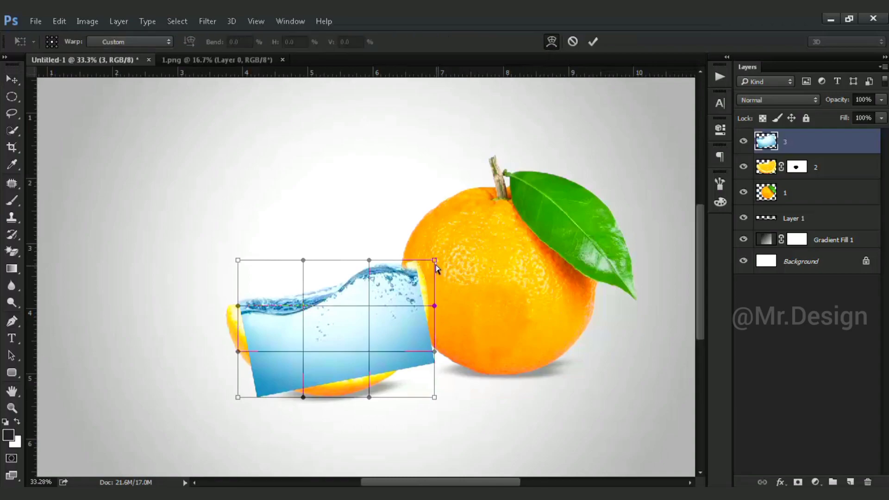
{"action": "left_click_drag", "start_coordinate": [434, 262], "coordinate": [434, 250]}
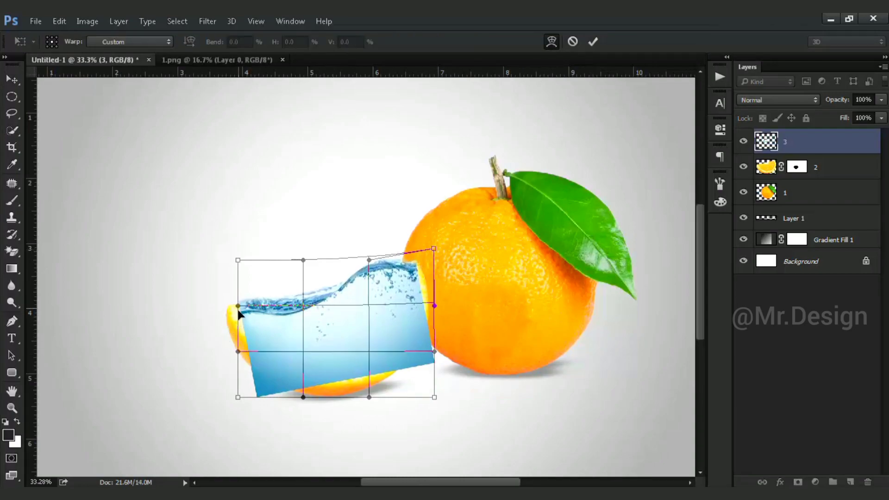
{"action": "left_click_drag", "start_coordinate": [238, 309], "coordinate": [239, 315]}
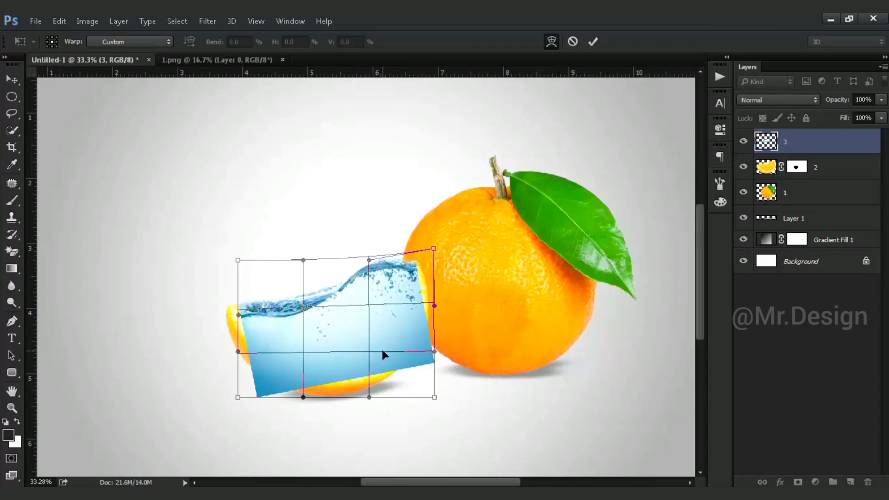
{"action": "left_click_drag", "start_coordinate": [365, 370], "coordinate": [366, 374]}
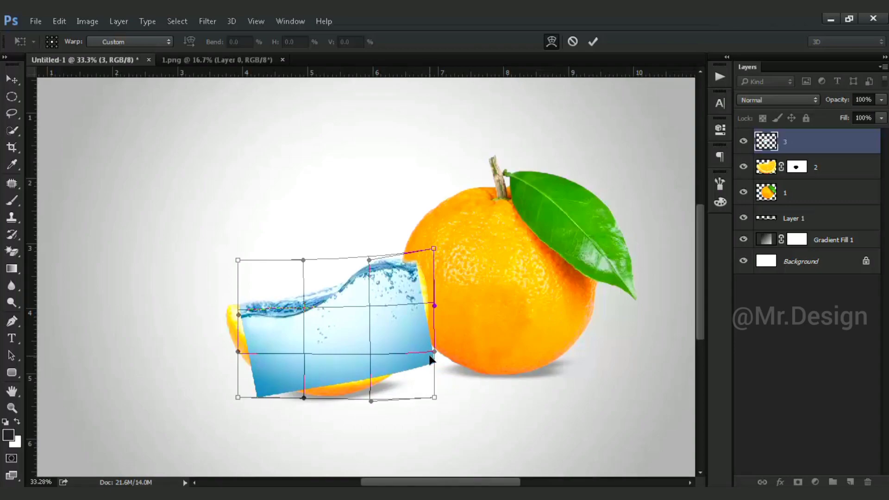
{"action": "key", "text": "Return"}
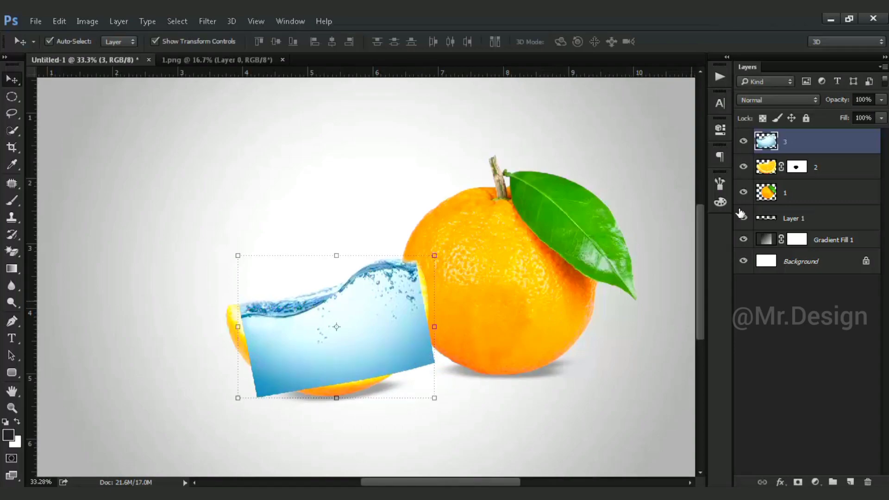
Step: Add a layer mask to water layer 3 and lower its opacity to 46%
{"action": "left_click", "coordinate": [798, 482]}
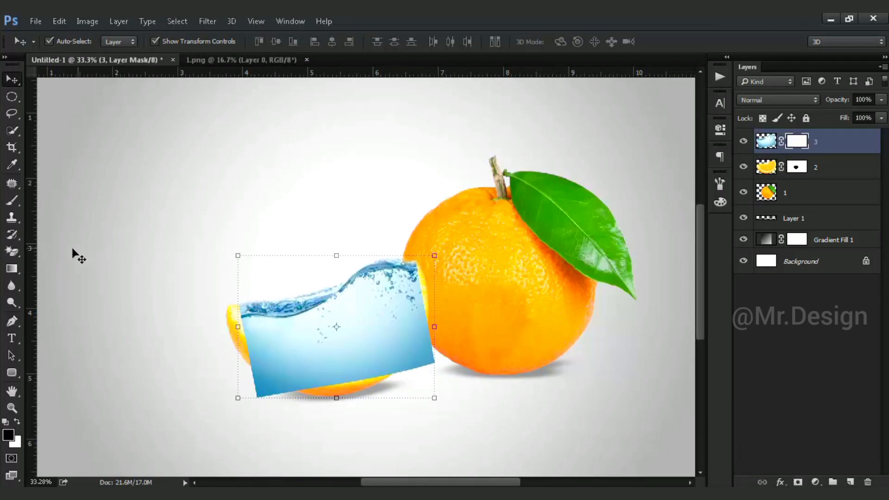
{"action": "left_click", "coordinate": [10, 201]}
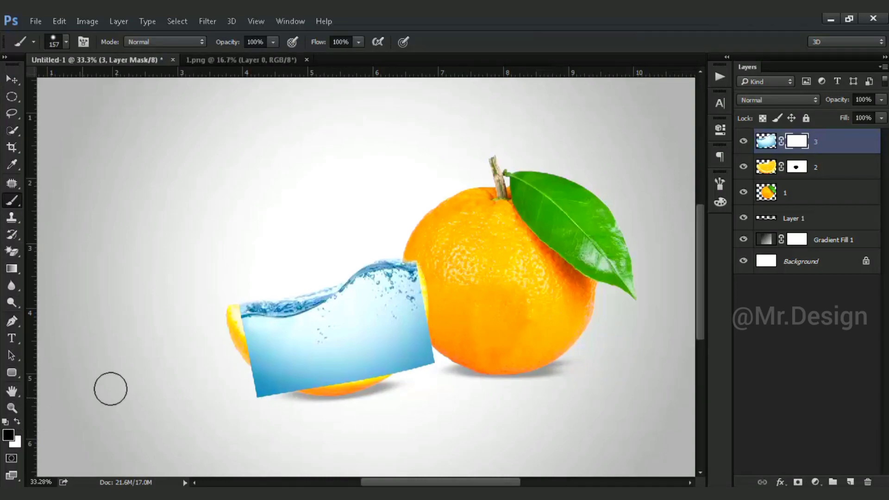
{"action": "left_click", "coordinate": [880, 101]}
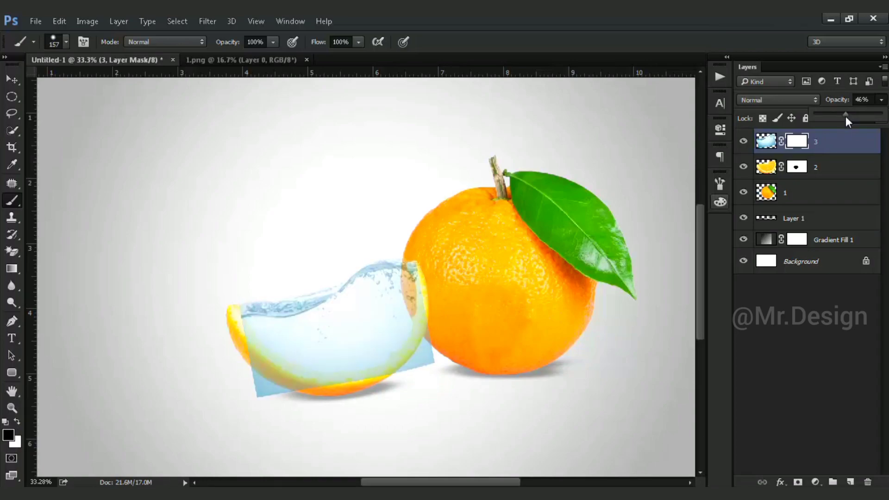
{"action": "left_click", "coordinate": [820, 141]}
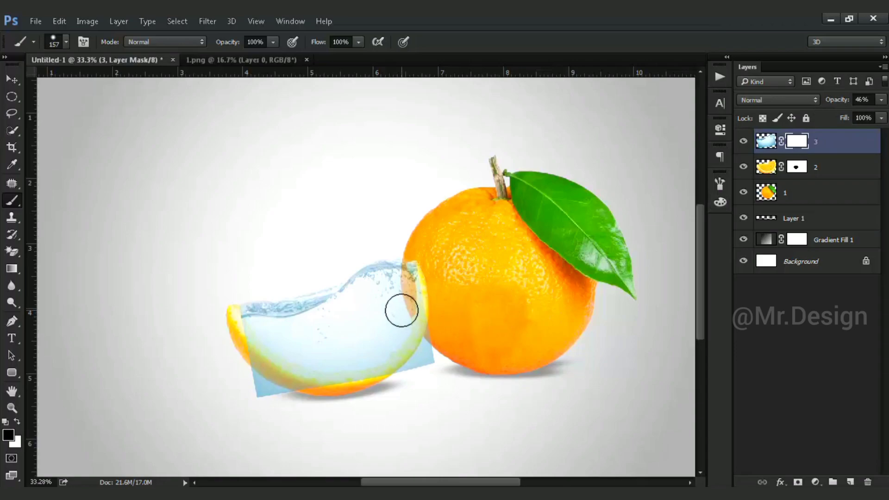
{"action": "scroll", "coordinate": [402, 309], "scroll_direction": "up", "scroll_amount": 5}
Step: Mask the blue tint off the rind with a 50-pixel brush at 29% hardness
{"action": "key", "text": "bracketleft"}
{"action": "key", "text": "bracketleft"}
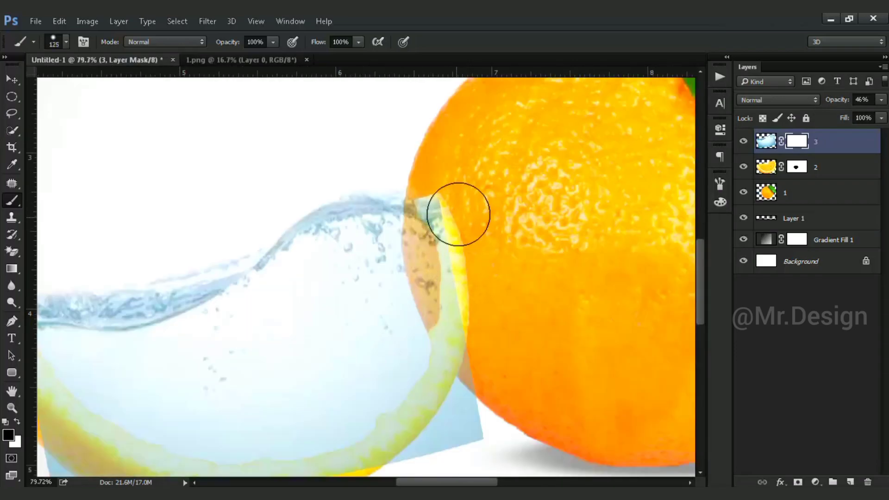
{"action": "key", "text": "bracketleft"}
{"action": "key", "text": "bracketleft"}
{"action": "key", "text": "bracketleft"}
{"action": "key", "text": "bracketleft"}
{"action": "key", "text": "bracketleft"}
{"action": "key", "text": "bracketleft"}
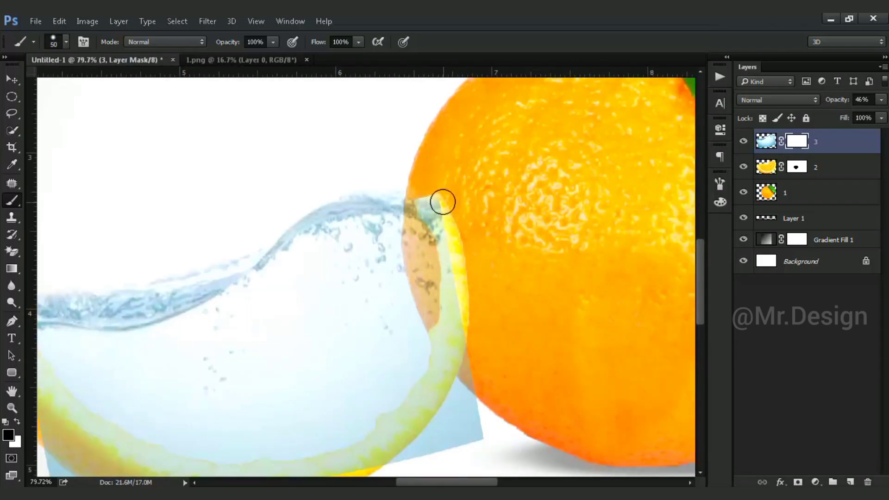
{"action": "mouse_move", "coordinate": [443, 202]}
{"action": "left_mouse_down"}
{"action": "mouse_move", "coordinate": [431, 205]}
{"action": "mouse_move", "coordinate": [466, 238]}
{"action": "left_mouse_up"}
{"action": "right_click", "coordinate": [470, 240]}
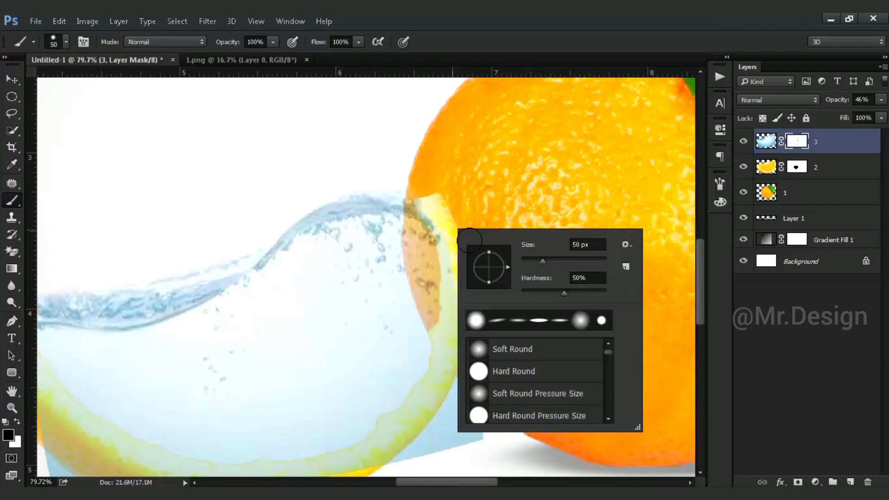
{"action": "left_click_drag", "start_coordinate": [537, 290], "coordinate": [546, 291]}
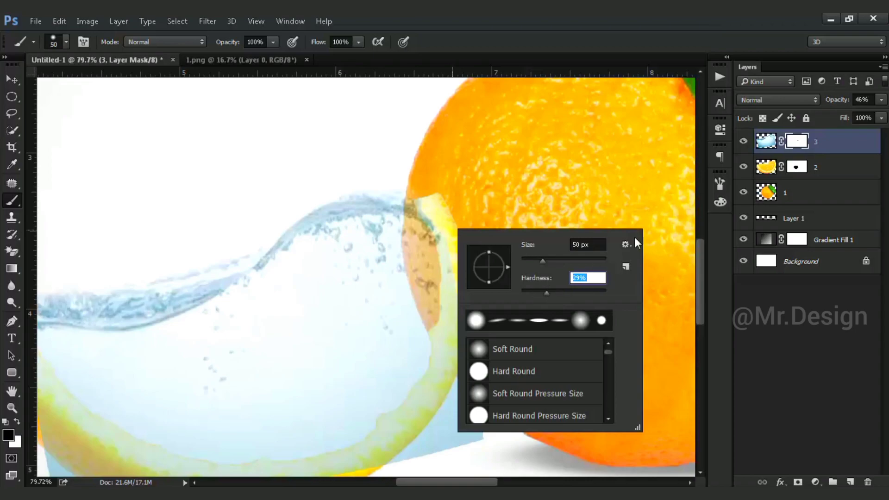
{"action": "key", "text": "Return"}
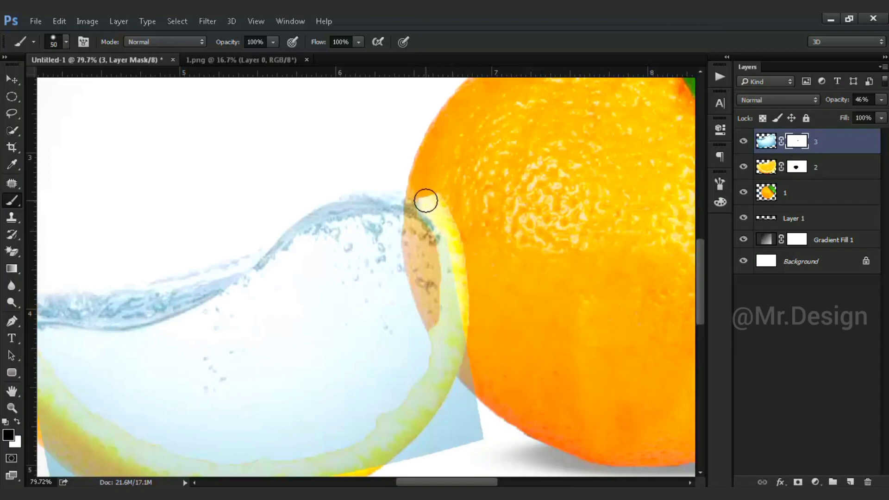
Step: Mask out the remaining water along the rind, below its lower-left edge, and over the orange's edge
{"action": "mouse_move", "coordinate": [433, 203]}
{"action": "left_mouse_down"}
{"action": "mouse_move", "coordinate": [454, 278]}
{"action": "mouse_move", "coordinate": [445, 337]}
{"action": "mouse_move", "coordinate": [476, 444]}
{"action": "mouse_move", "coordinate": [368, 434]}
{"action": "mouse_move", "coordinate": [468, 252]}
{"action": "left_mouse_up"}
{"action": "mouse_move", "coordinate": [470, 320]}
{"action": "left_mouse_down"}
{"action": "mouse_move", "coordinate": [311, 349]}
{"action": "mouse_move", "coordinate": [254, 331]}
{"action": "mouse_move", "coordinate": [146, 265]}
{"action": "mouse_move", "coordinate": [116, 216]}
{"action": "mouse_move", "coordinate": [109, 179]}
{"action": "mouse_move", "coordinate": [89, 176]}
{"action": "mouse_move", "coordinate": [103, 193]}
{"action": "left_mouse_up"}
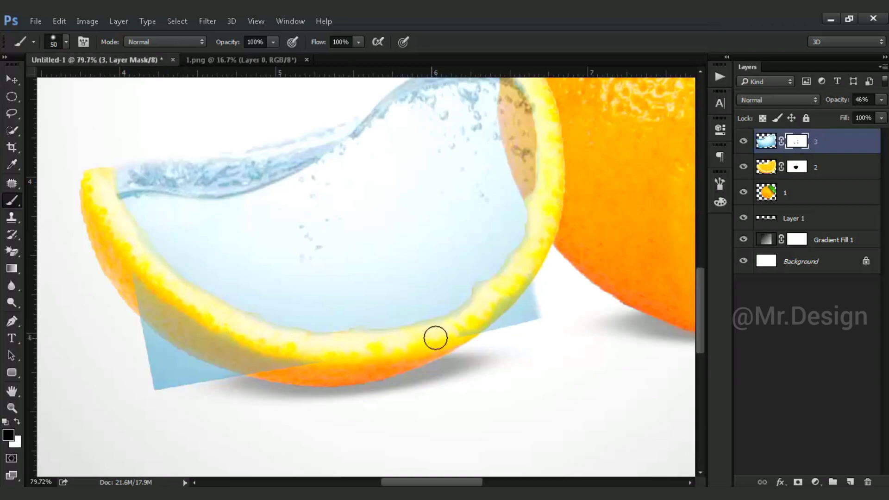
{"action": "mouse_move", "coordinate": [435, 338]}
{"action": "left_mouse_down"}
{"action": "mouse_move", "coordinate": [156, 389]}
{"action": "mouse_move", "coordinate": [133, 367]}
{"action": "mouse_move", "coordinate": [147, 348]}
{"action": "mouse_move", "coordinate": [115, 268]}
{"action": "left_mouse_up"}
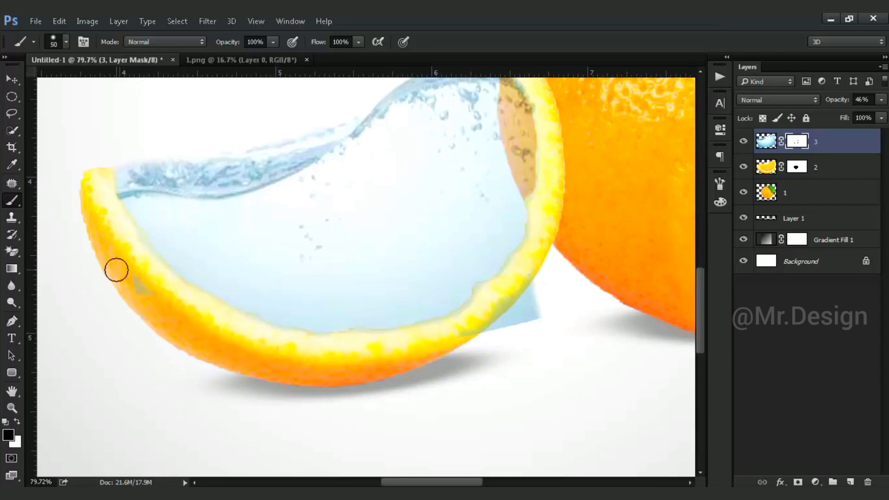
{"action": "left_click_drag", "start_coordinate": [435, 356], "coordinate": [550, 300]}
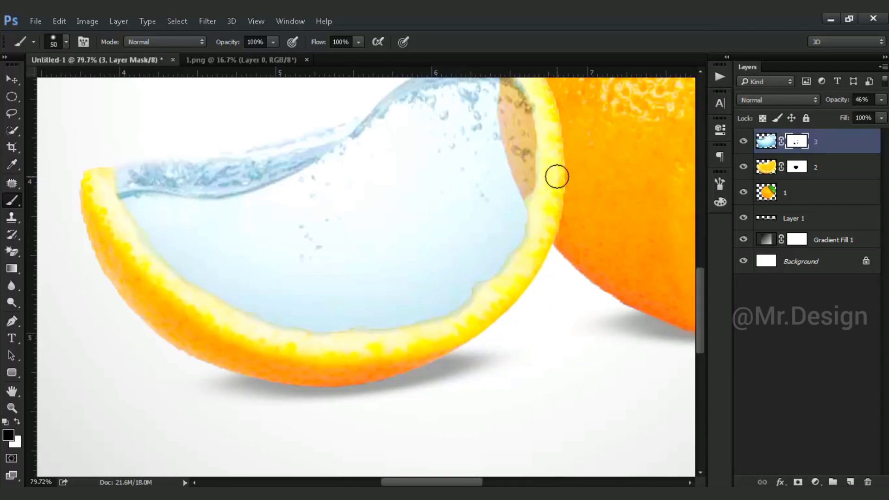
{"action": "mouse_move", "coordinate": [576, 144]}
{"action": "left_mouse_down"}
{"action": "mouse_move", "coordinate": [545, 172]}
{"action": "mouse_move", "coordinate": [526, 119]}
{"action": "left_mouse_up"}
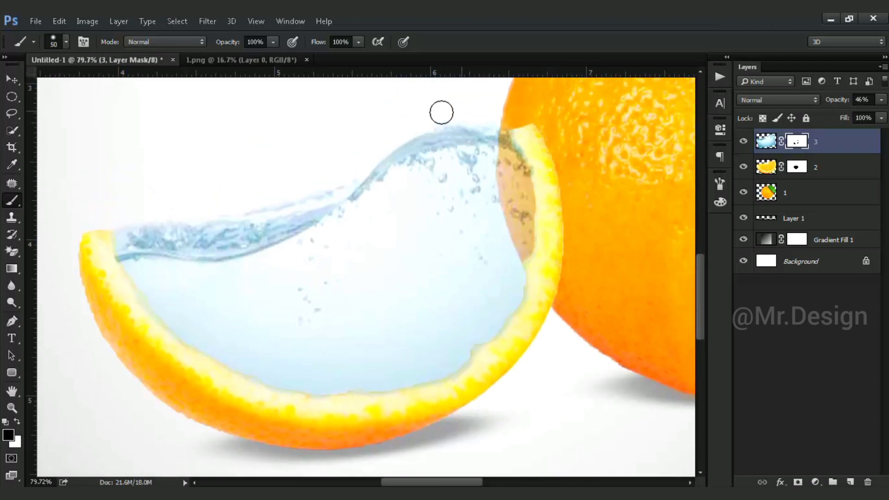
{"action": "mouse_move", "coordinate": [441, 113]}
{"action": "left_mouse_down"}
{"action": "mouse_move", "coordinate": [518, 110]}
{"action": "mouse_move", "coordinate": [422, 123]}
{"action": "mouse_move", "coordinate": [534, 122]}
{"action": "mouse_move", "coordinate": [523, 131]}
{"action": "mouse_move", "coordinate": [500, 115]}
{"action": "mouse_move", "coordinate": [553, 113]}
{"action": "left_mouse_up"}
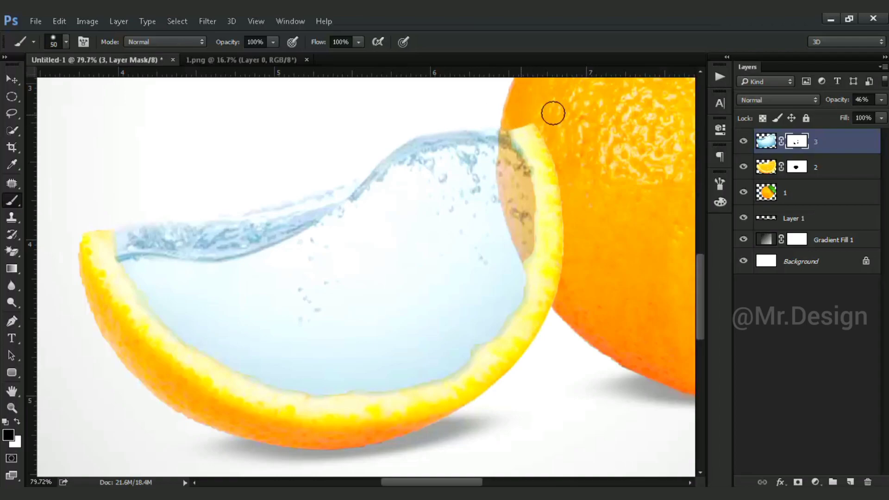
{"action": "scroll", "coordinate": [577, 294], "scroll_direction": "down", "scroll_amount": 3}
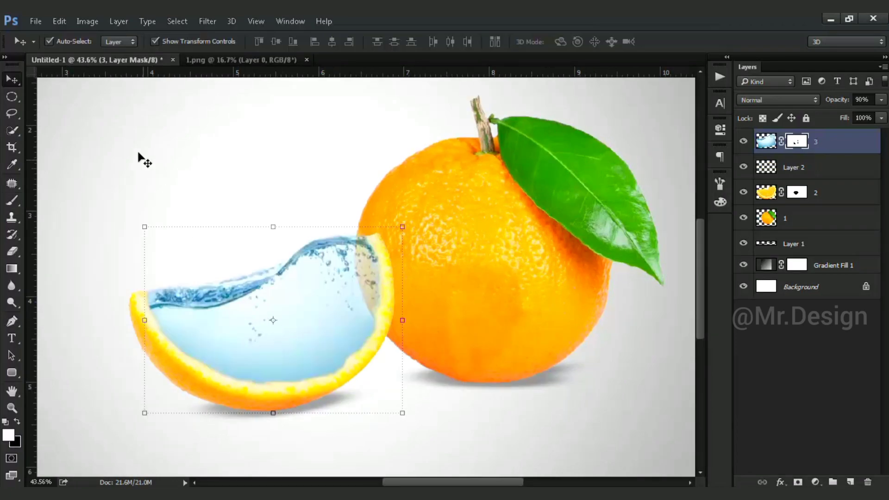
Step: Place goldfish image file 4 as a linked layer over the slice
{"action": "left_click", "coordinate": [37, 21]}
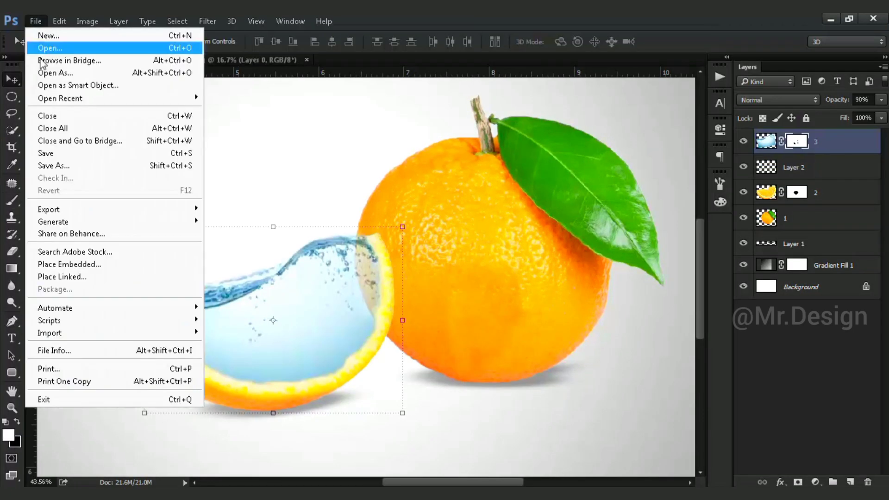
{"action": "left_click", "coordinate": [68, 277]}
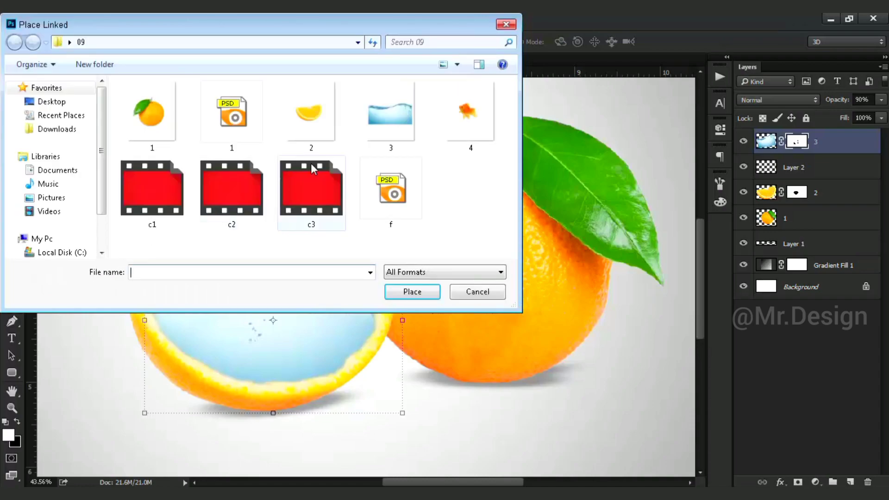
{"action": "left_click", "coordinate": [476, 115]}
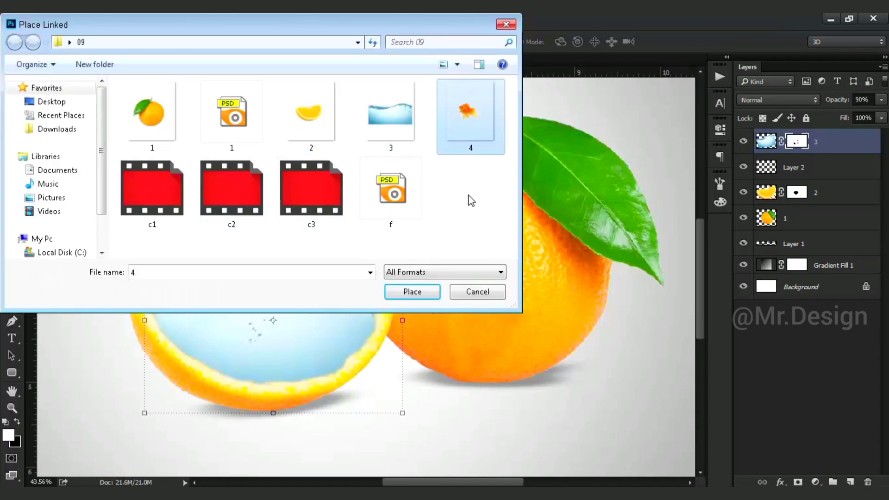
{"action": "left_click", "coordinate": [426, 292]}
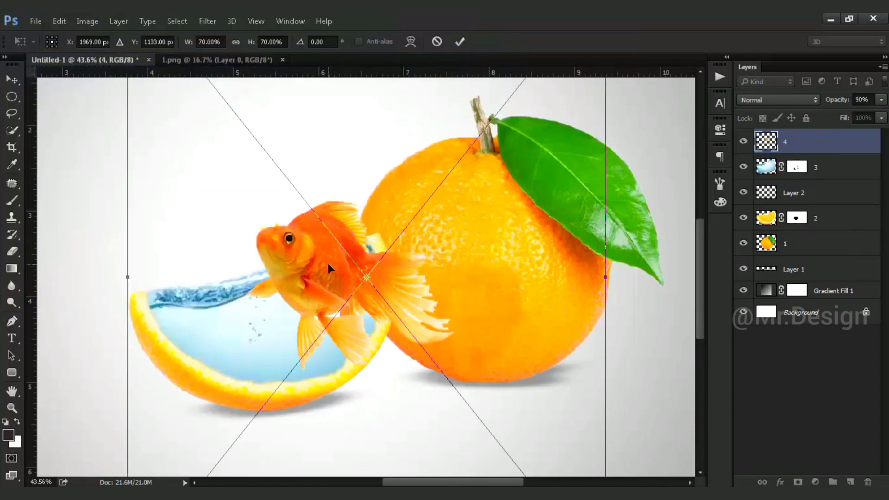
Step: Scale the goldfish to roughly half size and move it into the slice's water
{"action": "key", "text": "Return"}
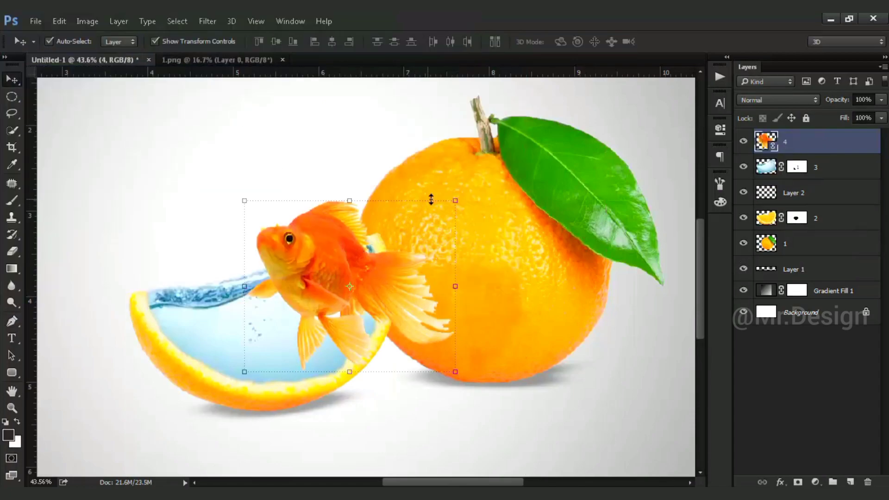
{"action": "key", "text": "ctrl+t"}
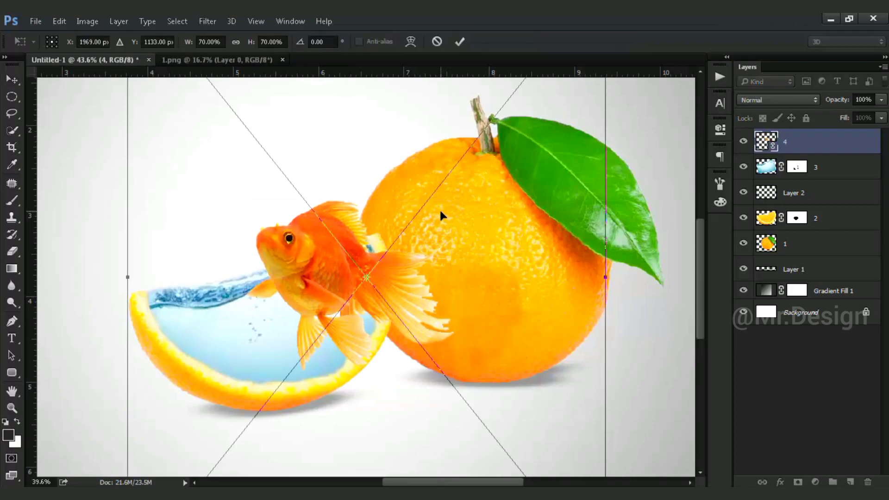
{"action": "key", "text": "ctrl+0"}
{"action": "left_click_drag", "start_coordinate": [548, 104], "coordinate": [464, 182]}
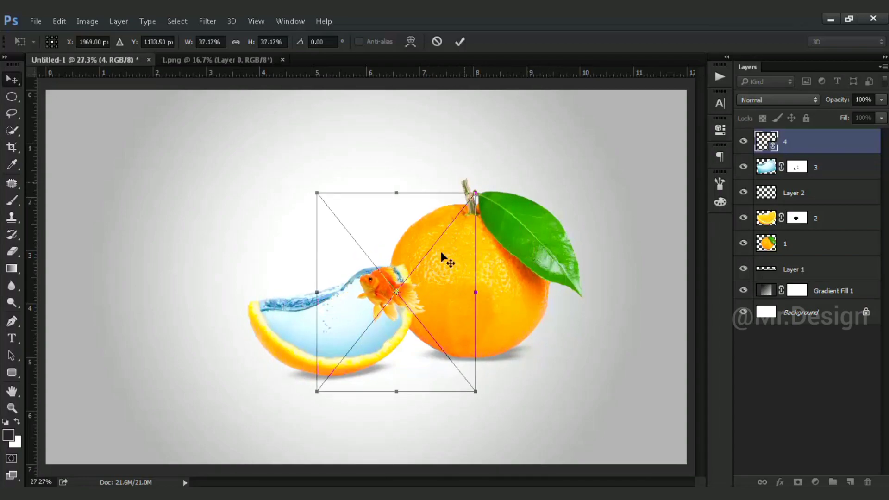
{"action": "key", "text": "Return"}
{"action": "scroll", "coordinate": [401, 266], "scroll_direction": "up", "scroll_amount": 1}
{"action": "scroll", "coordinate": [402, 266], "scroll_direction": "up", "scroll_amount": 1}
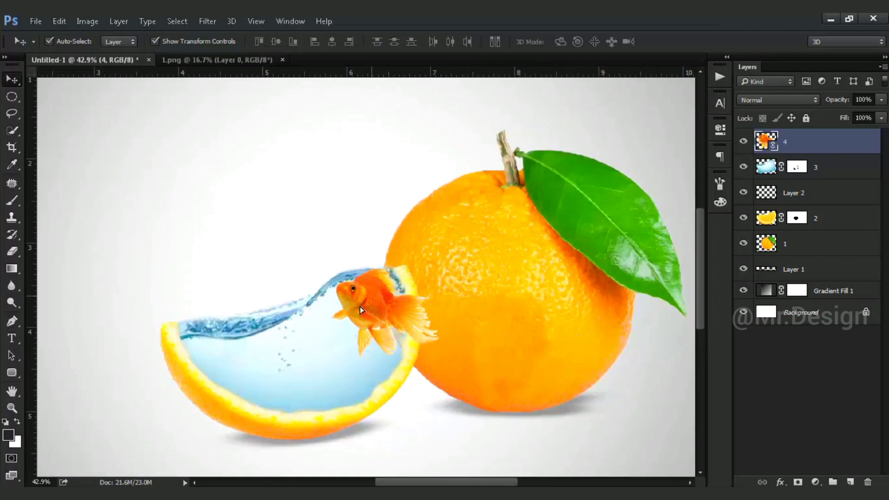
{"action": "left_click_drag", "start_coordinate": [360, 307], "coordinate": [331, 343]}
Step: Flip the goldfish horizontally, shrink and tilt it slightly, and nudge it lower
{"action": "key", "text": "ctrl+t"}
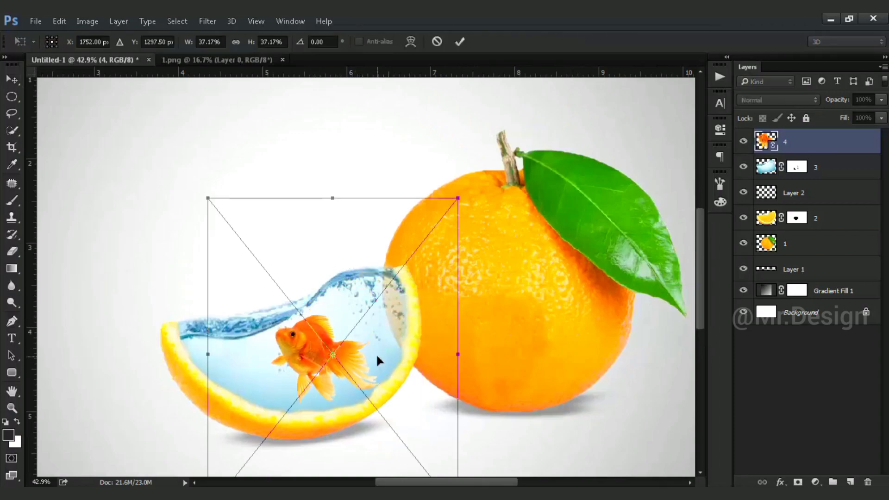
{"action": "right_click", "coordinate": [460, 352]}
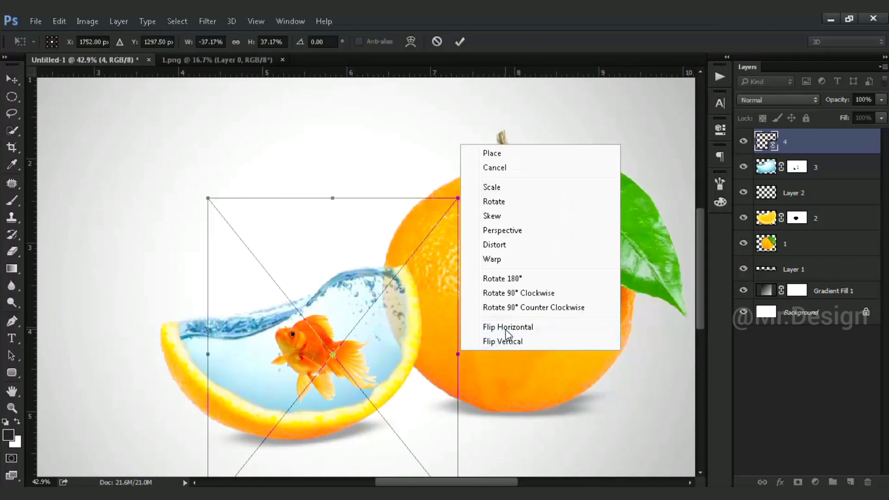
{"action": "left_click", "coordinate": [505, 323]}
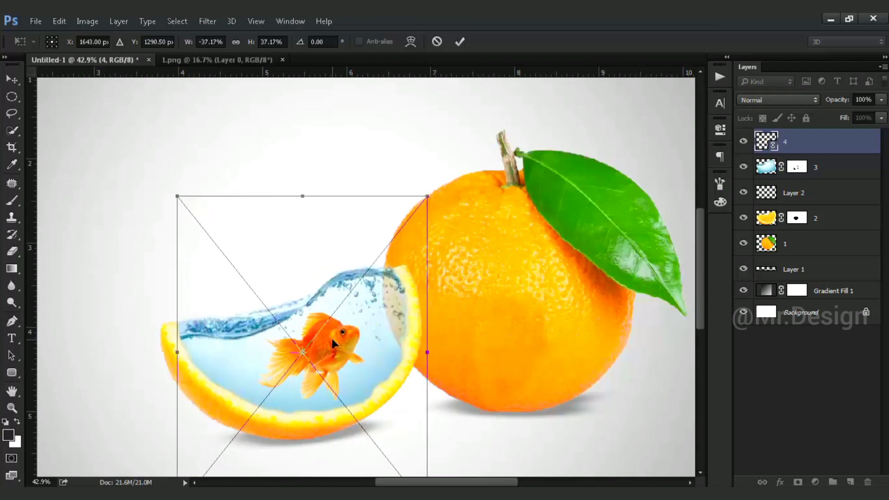
{"action": "key", "text": "Return"}
{"action": "left_click", "coordinate": [366, 313]}
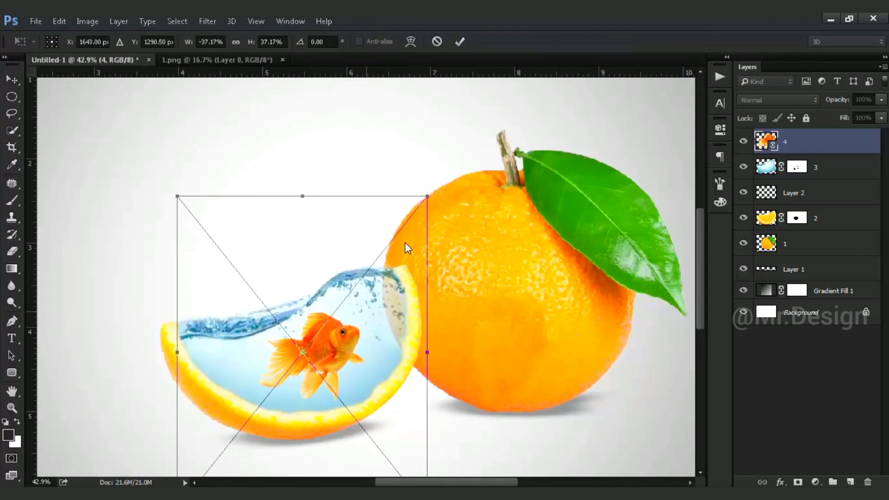
{"action": "mouse_move", "coordinate": [420, 204]}
{"action": "left_mouse_down"}
{"action": "mouse_move", "coordinate": [412, 216]}
{"action": "mouse_move", "coordinate": [428, 198]}
{"action": "left_mouse_up"}
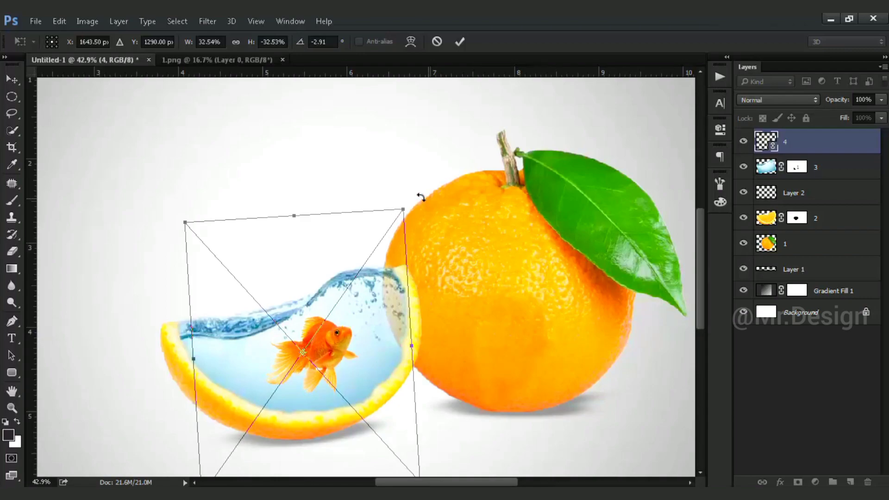
{"action": "key", "text": "Return"}
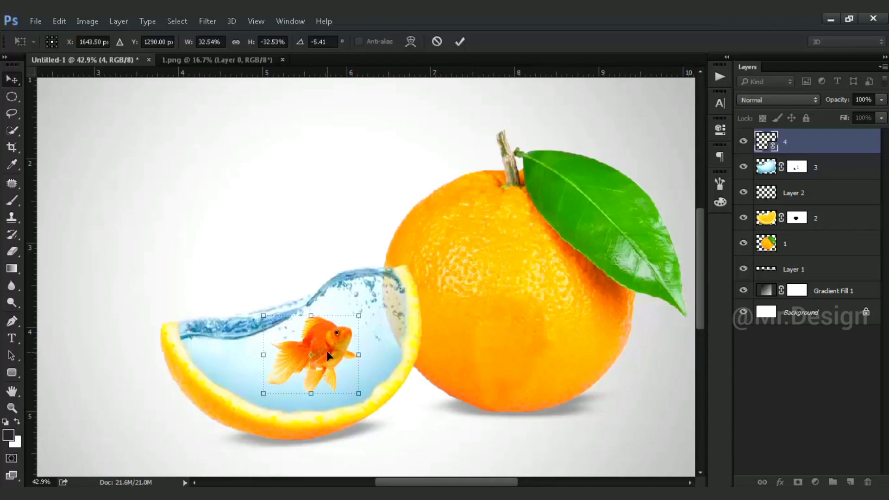
{"action": "left_click_drag", "start_coordinate": [328, 355], "coordinate": [328, 356]}
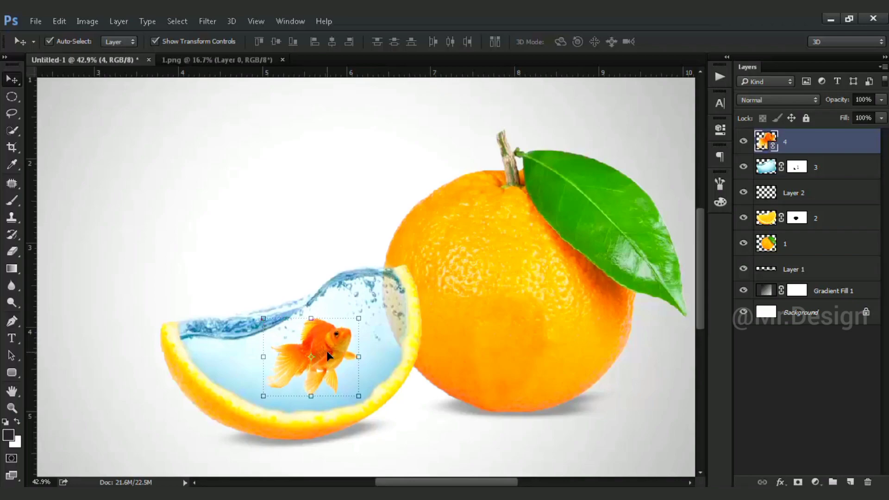
Step: Rasterize goldfish layer 4, add a layer mask, and set up a soft brush
{"action": "right_click", "coordinate": [806, 147]}
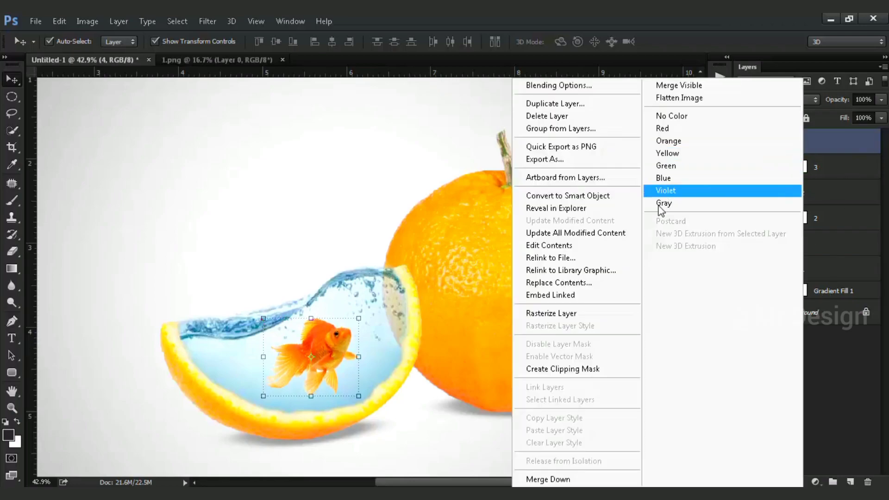
{"action": "left_click", "coordinate": [576, 310]}
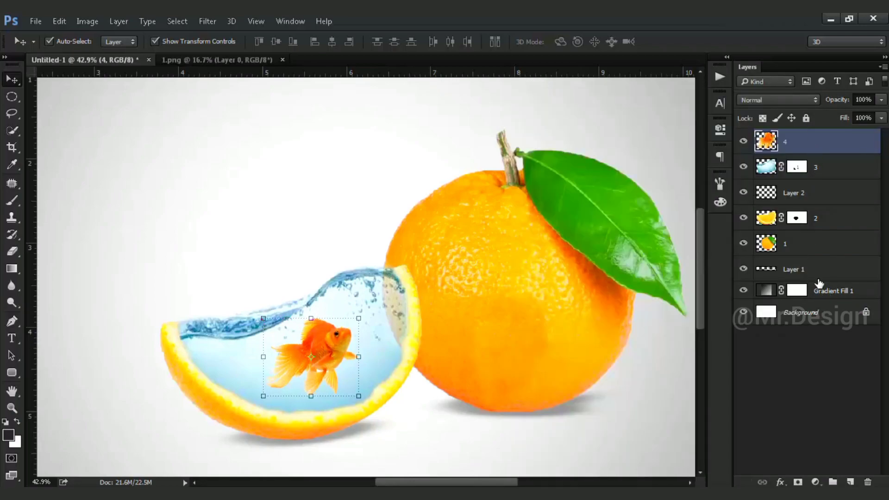
{"action": "left_click", "coordinate": [799, 483]}
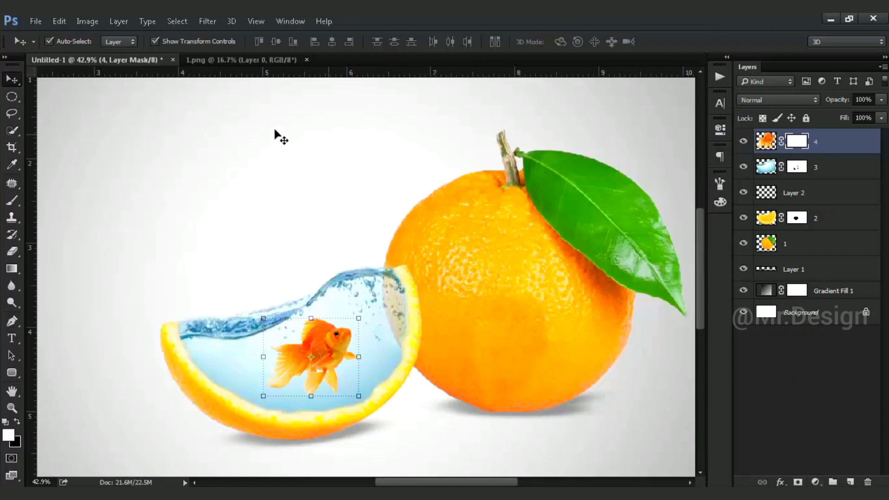
{"action": "left_click", "coordinate": [11, 206]}
{"action": "right_click", "coordinate": [258, 182]}
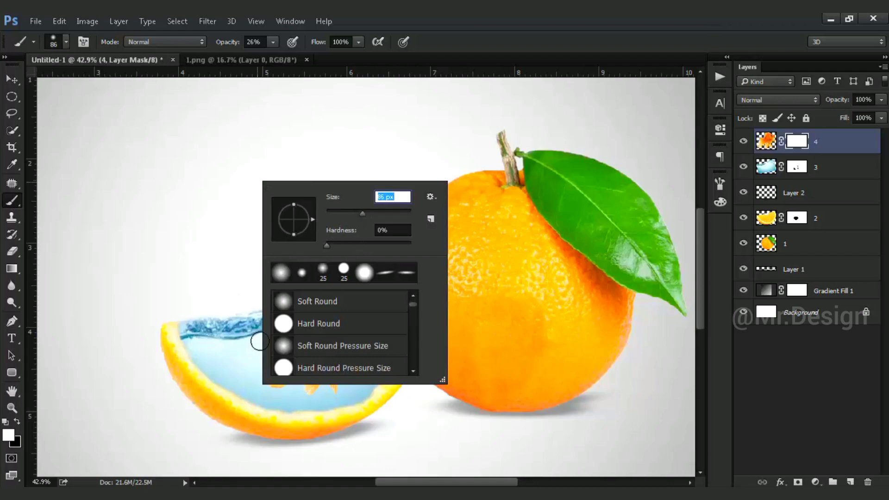
{"action": "left_click", "coordinate": [808, 150]}
{"action": "scroll", "coordinate": [272, 314], "scroll_direction": "up", "scroll_amount": 1}
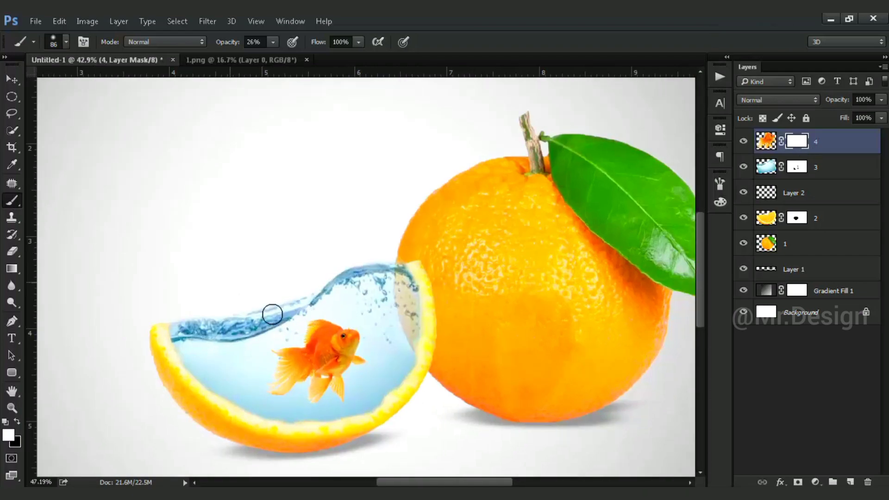
{"action": "scroll", "coordinate": [309, 328], "scroll_direction": "up", "scroll_amount": 5}
Step: Paint black on the mask to fade the goldfish's tail fin and belly into the water
{"action": "key", "text": "x"}
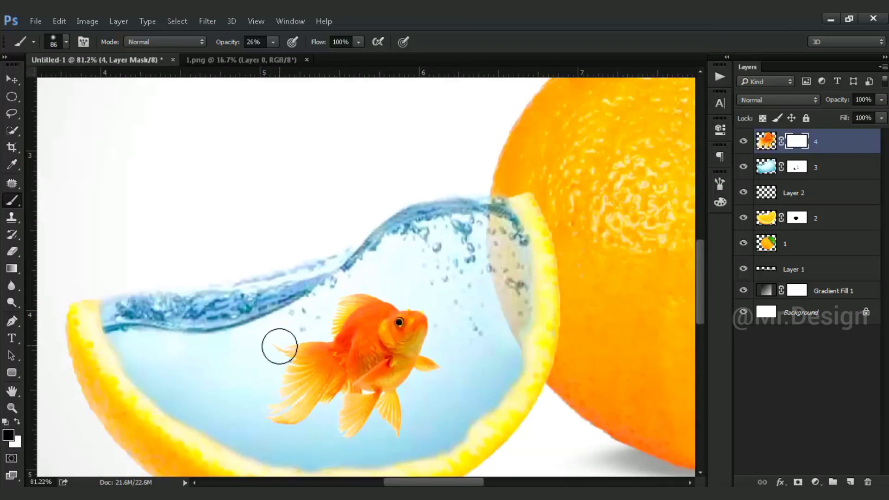
{"action": "mouse_move", "coordinate": [280, 397]}
{"action": "left_mouse_down"}
{"action": "mouse_move", "coordinate": [279, 424]}
{"action": "mouse_move", "coordinate": [307, 423]}
{"action": "mouse_move", "coordinate": [332, 406]}
{"action": "left_mouse_up"}
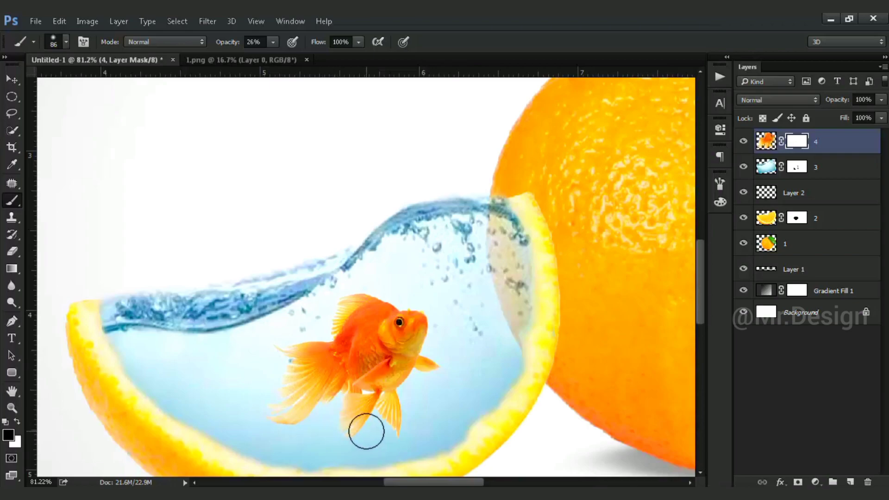
{"action": "mouse_move", "coordinate": [400, 446]}
{"action": "left_mouse_down"}
{"action": "mouse_move", "coordinate": [409, 385]}
{"action": "mouse_move", "coordinate": [419, 383]}
{"action": "left_mouse_up"}
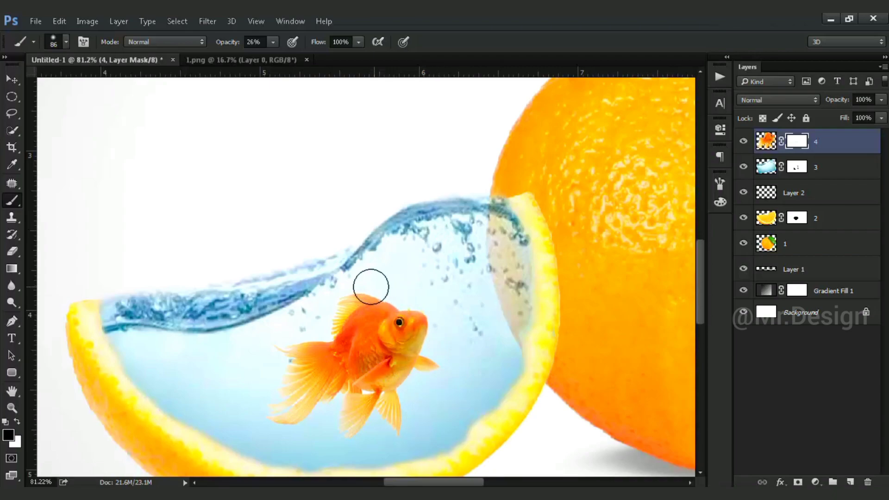
{"action": "scroll", "coordinate": [463, 312], "scroll_direction": "down", "scroll_amount": 2, "text": "alt"}
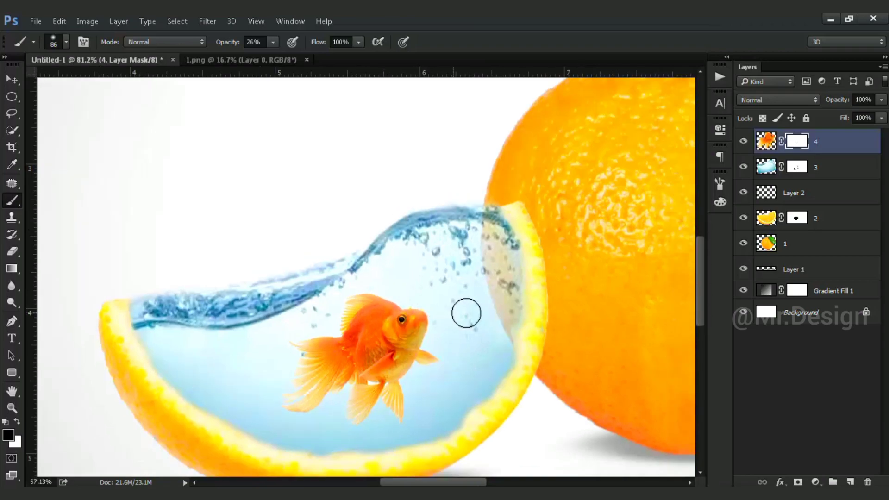
{"action": "scroll", "coordinate": [470, 313], "scroll_direction": "down", "scroll_amount": 2, "text": "alt"}
{"action": "scroll", "coordinate": [468, 311], "scroll_direction": "down", "scroll_amount": 1, "text": "alt"}
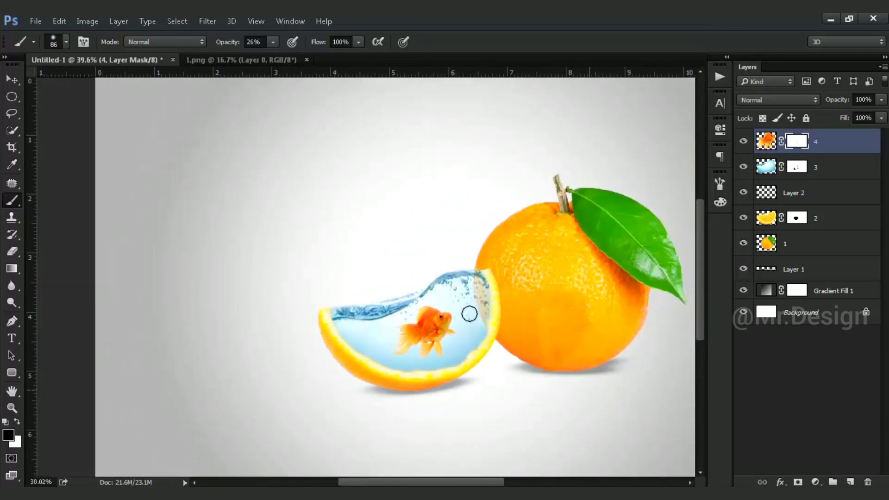
{"action": "left_click_drag", "start_coordinate": [494, 255], "coordinate": [379, 251]}
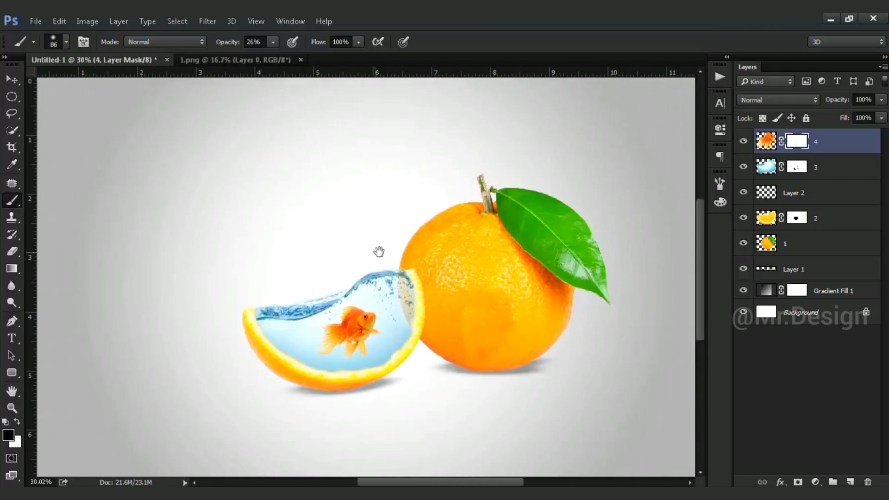